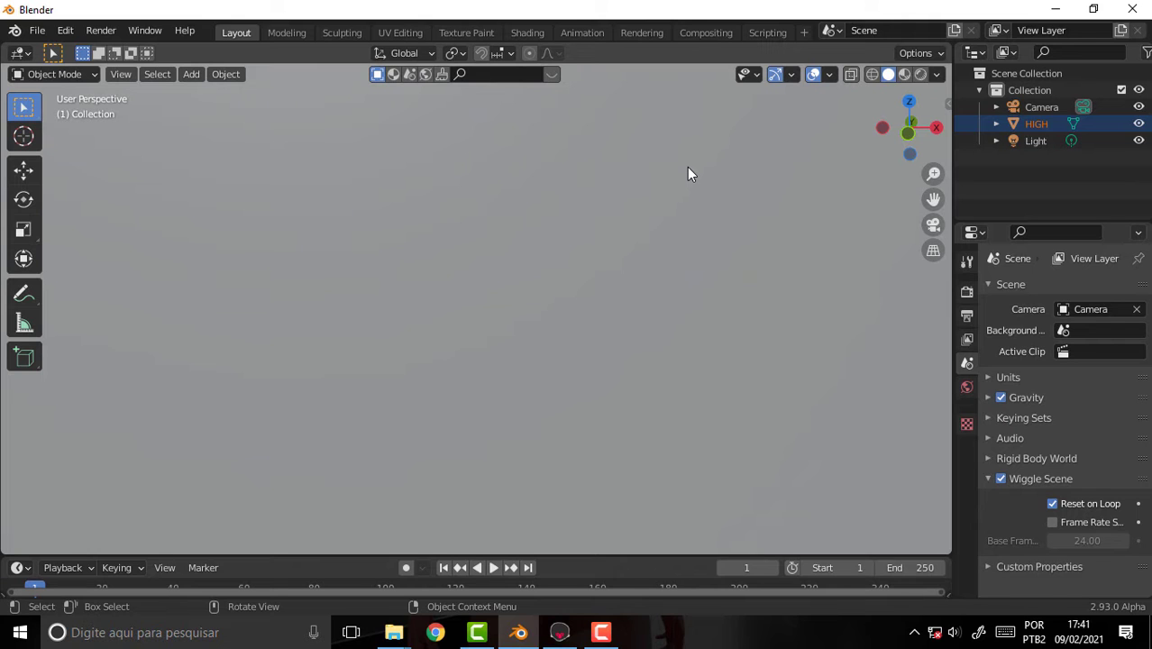
- Zoom the 3D Viewport out until the whole HIGH female sculpt is visible
{"action": "scroll", "coordinate": [684, 162], "scroll_direction": "down", "scroll_amount": 4}
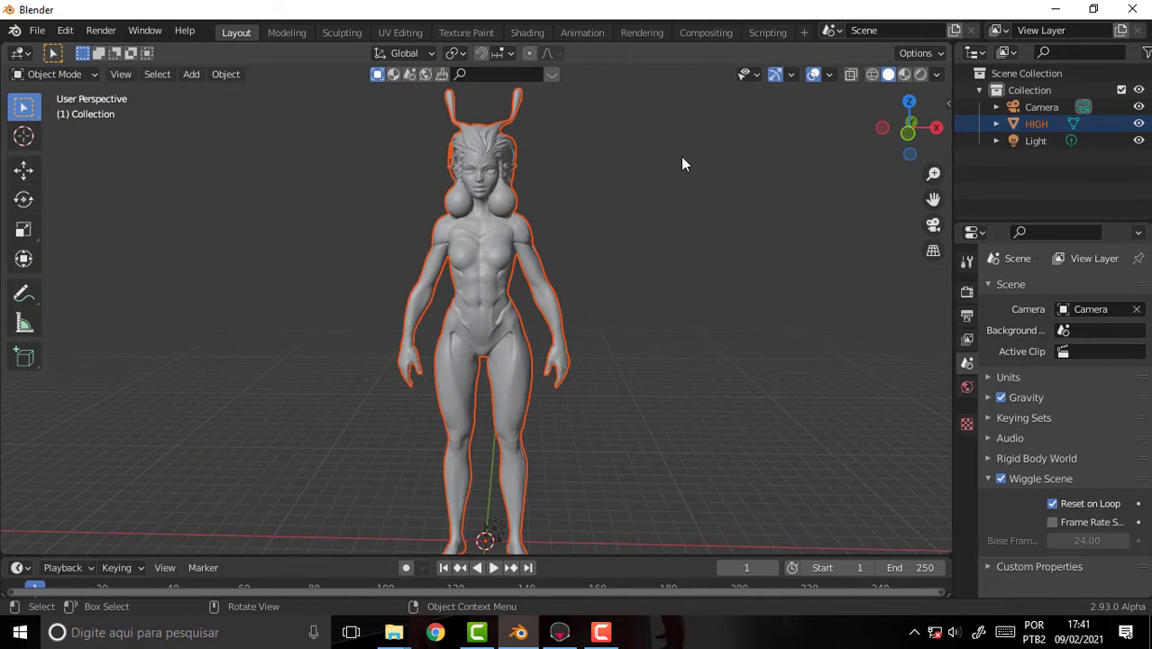
{"action": "scroll", "coordinate": [683, 164], "scroll_direction": "up", "scroll_amount": 4}
{"action": "scroll", "coordinate": [682, 164], "scroll_direction": "down", "scroll_amount": 4}
{"action": "left_click", "coordinate": [577, 634]}
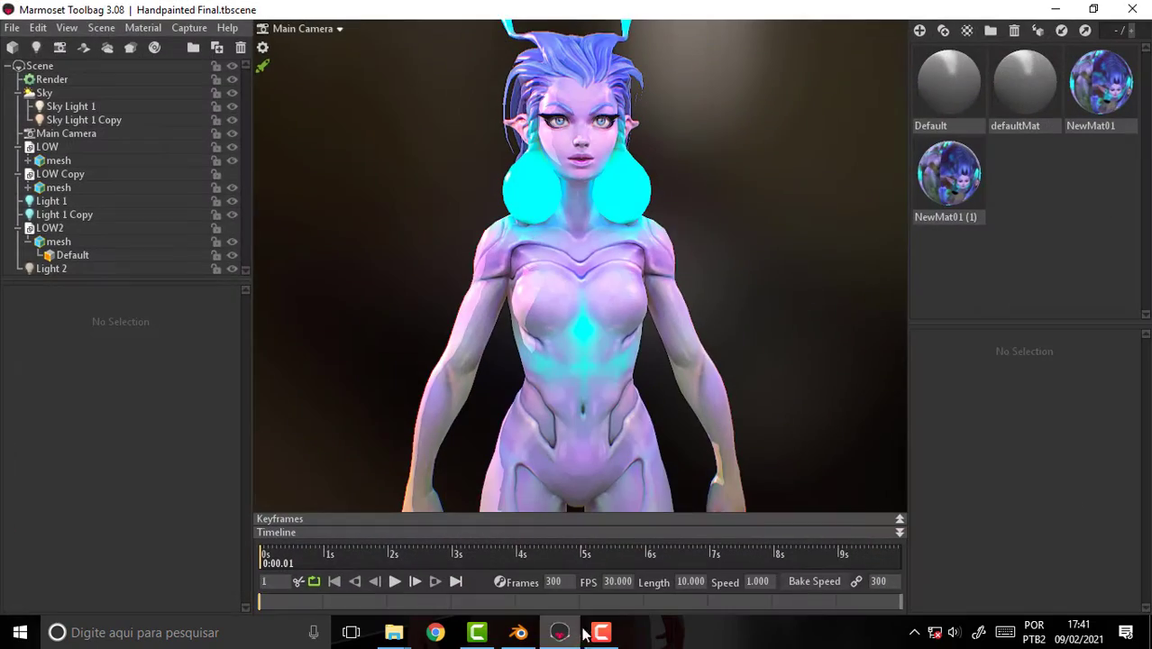
{"action": "mouse_move", "coordinate": [769, 258]}
{"action": "left_mouse_down"}
{"action": "mouse_move", "coordinate": [725, 262]}
{"action": "mouse_move", "coordinate": [760, 219]}
{"action": "mouse_move", "coordinate": [243, 284]}
{"action": "mouse_move", "coordinate": [834, 278]}
{"action": "left_mouse_up"}
{"action": "mouse_move", "coordinate": [604, 241]}
{"action": "left_mouse_down"}
{"action": "mouse_move", "coordinate": [616, 287]}
{"action": "mouse_move", "coordinate": [649, 287]}
{"action": "left_mouse_up"}
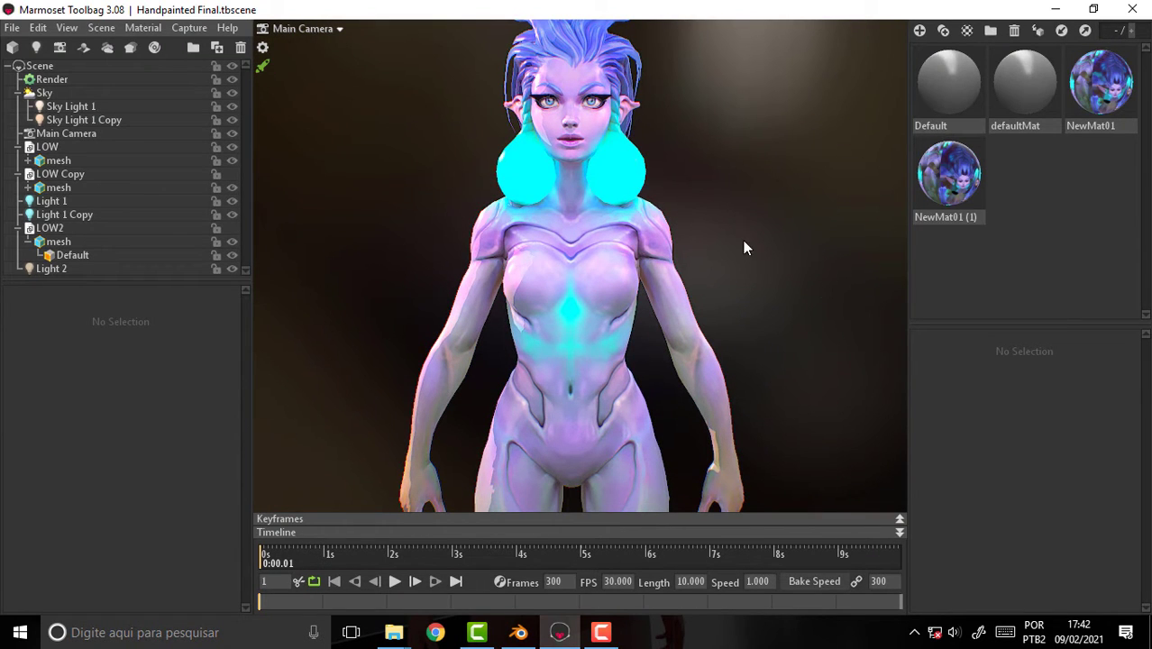
{"action": "left_click", "coordinate": [519, 631]}
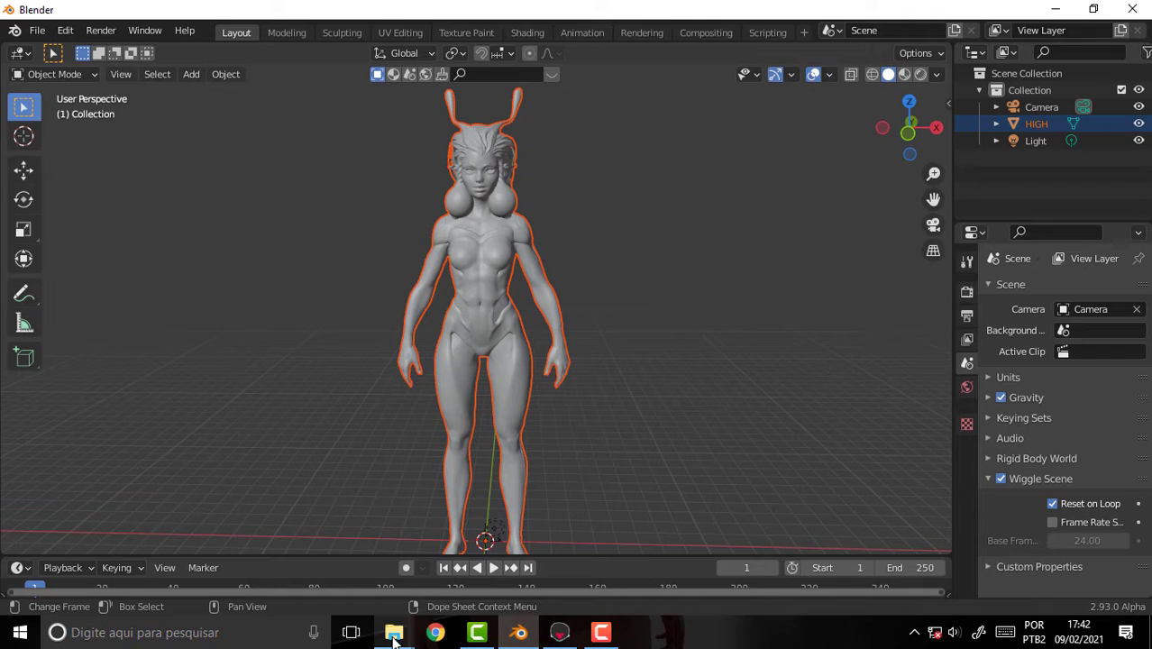
- Open the Cubebrush - Ultimate Career Guide 3D Artist folder and play Chapter - 1.mp4
{"action": "mouse_move", "coordinate": [394, 632]}
{"action": "left_click", "coordinate": [471, 567]}
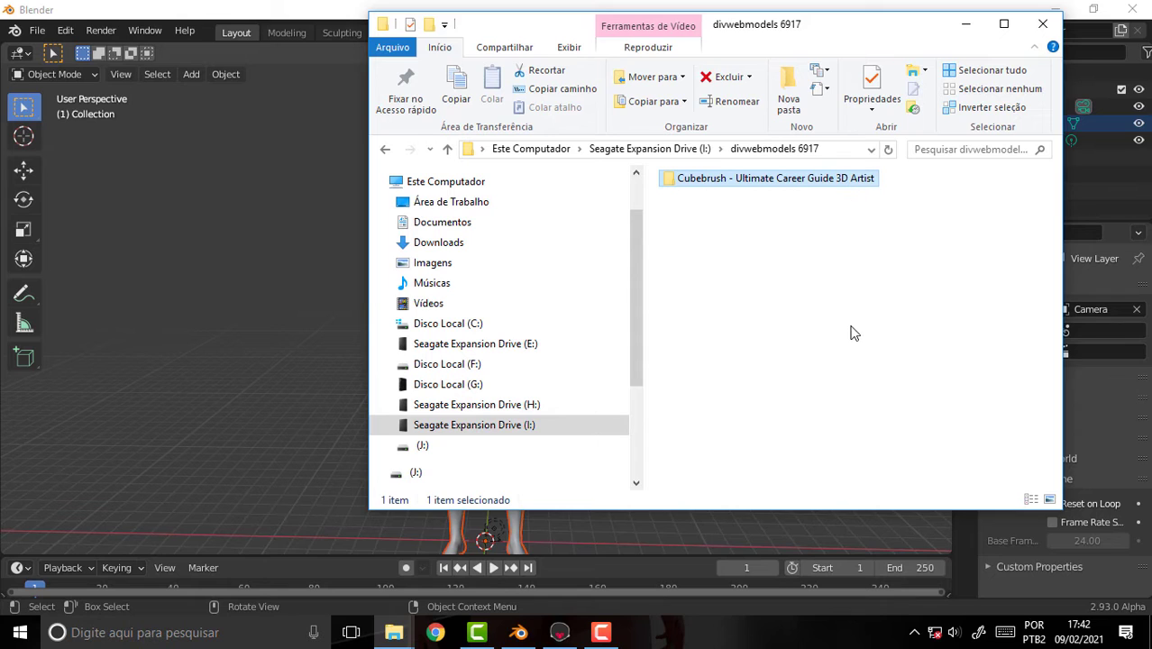
{"action": "double_click", "coordinate": [749, 178]}
{"action": "double_click", "coordinate": [805, 230]}
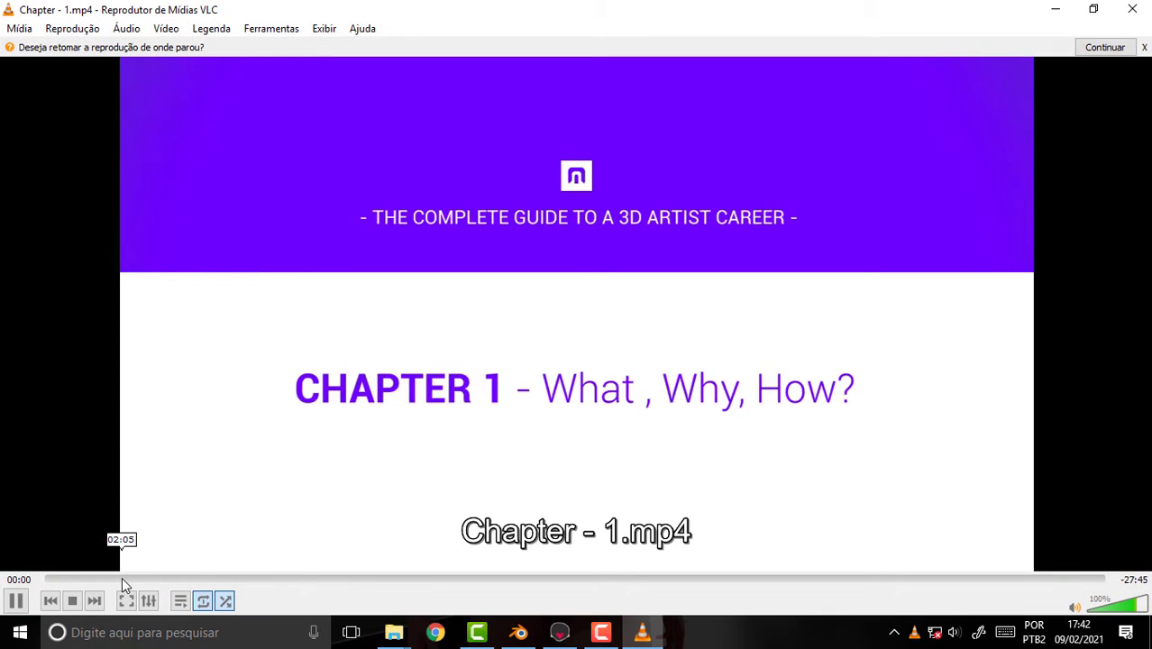
- Skim Chapter 1 through the muscle figure and textured character sections to about 08:12, then close VLC
{"action": "left_click", "coordinate": [121, 578]}
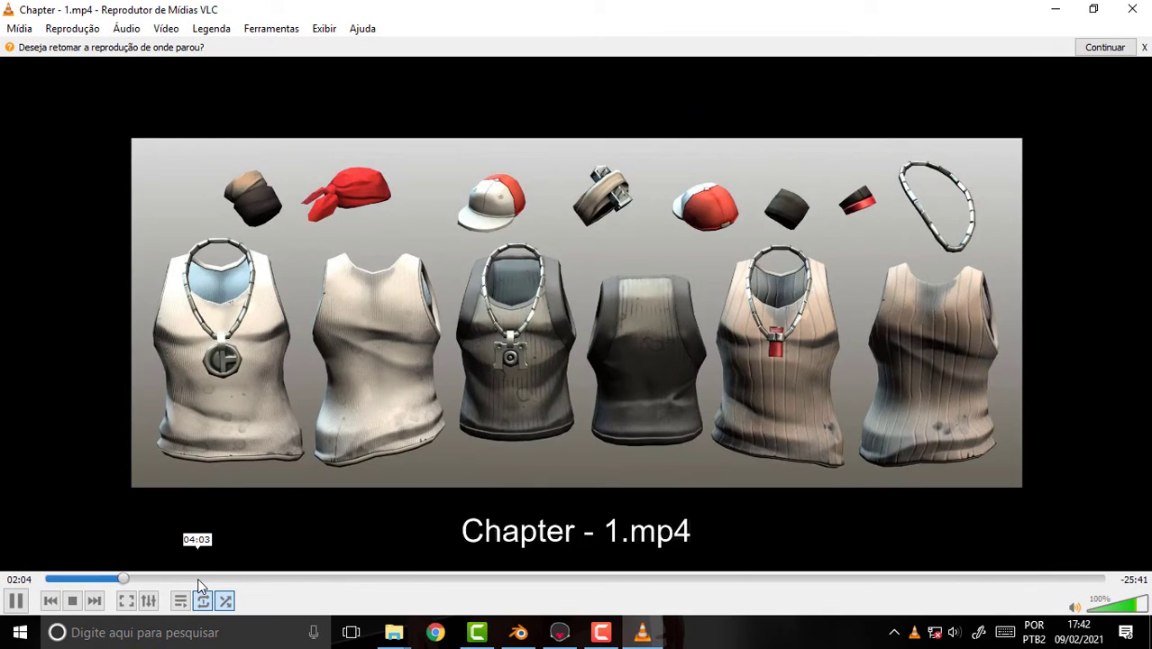
{"action": "left_click", "coordinate": [197, 578]}
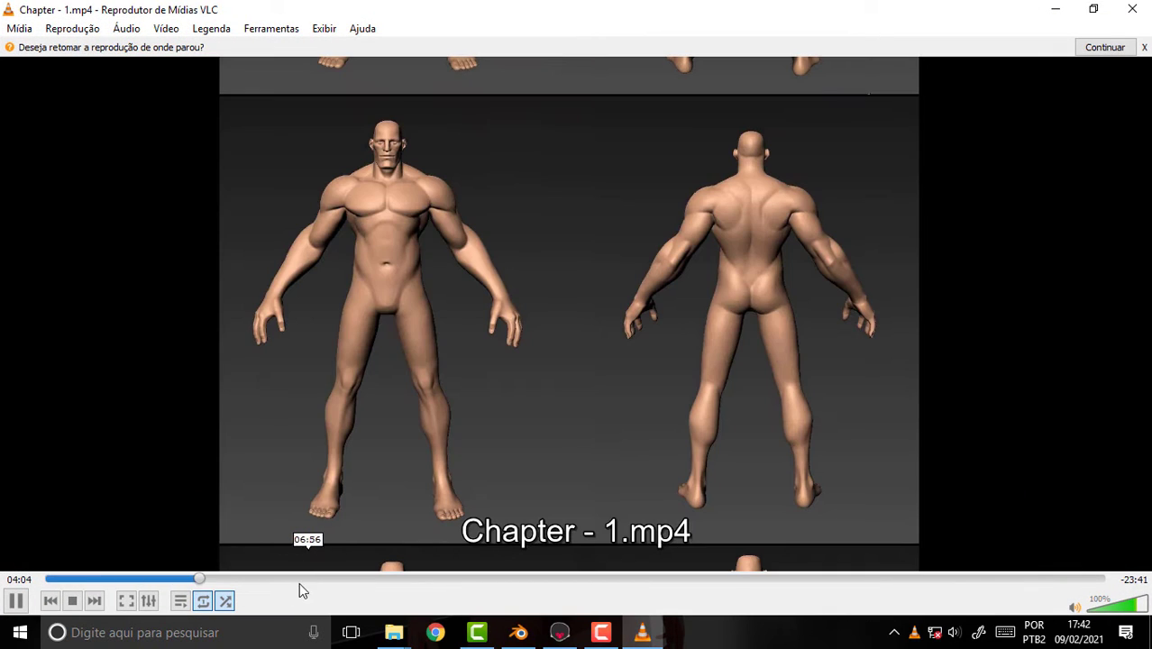
{"action": "left_click", "coordinate": [238, 582]}
{"action": "left_click", "coordinate": [358, 581]}
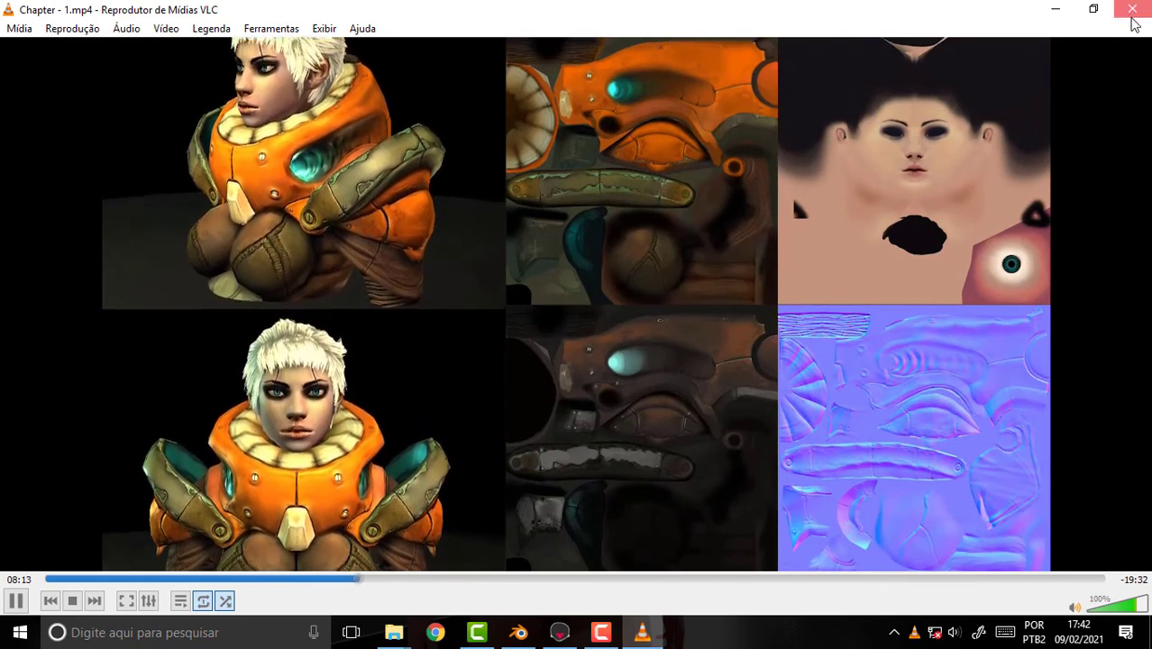
{"action": "left_click", "coordinate": [1133, 11]}
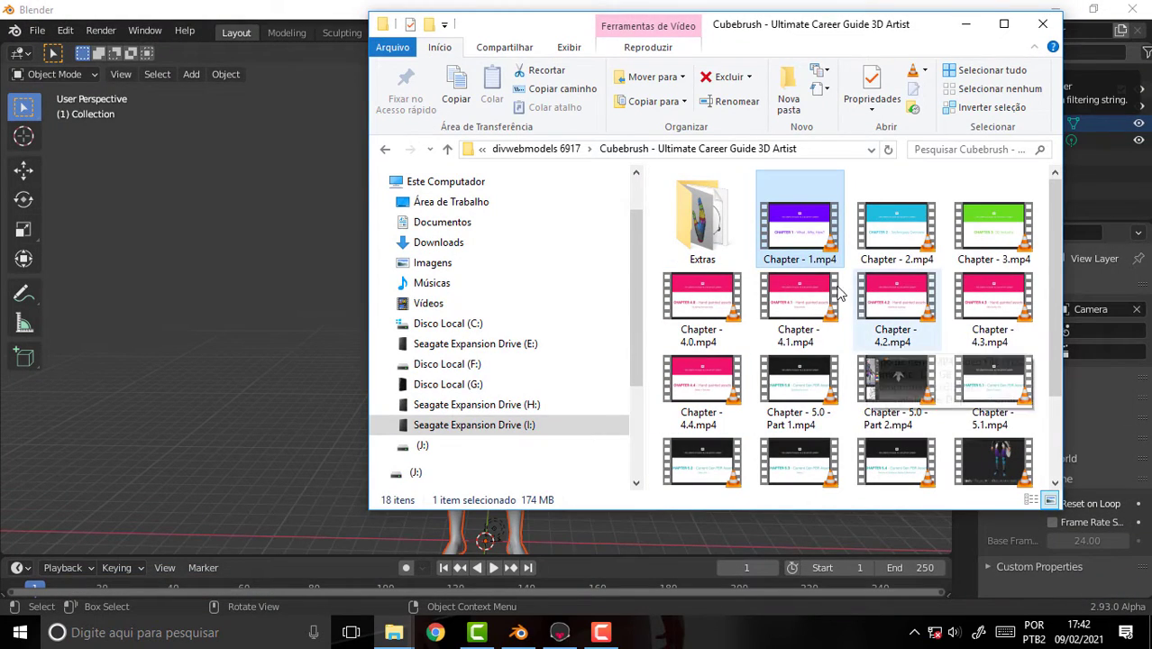
- Play Chapter - 2.mp4 and skim past the software overview and Maya UV editing sections
{"action": "double_click", "coordinate": [777, 227]}
{"action": "left_click", "coordinate": [119, 580]}
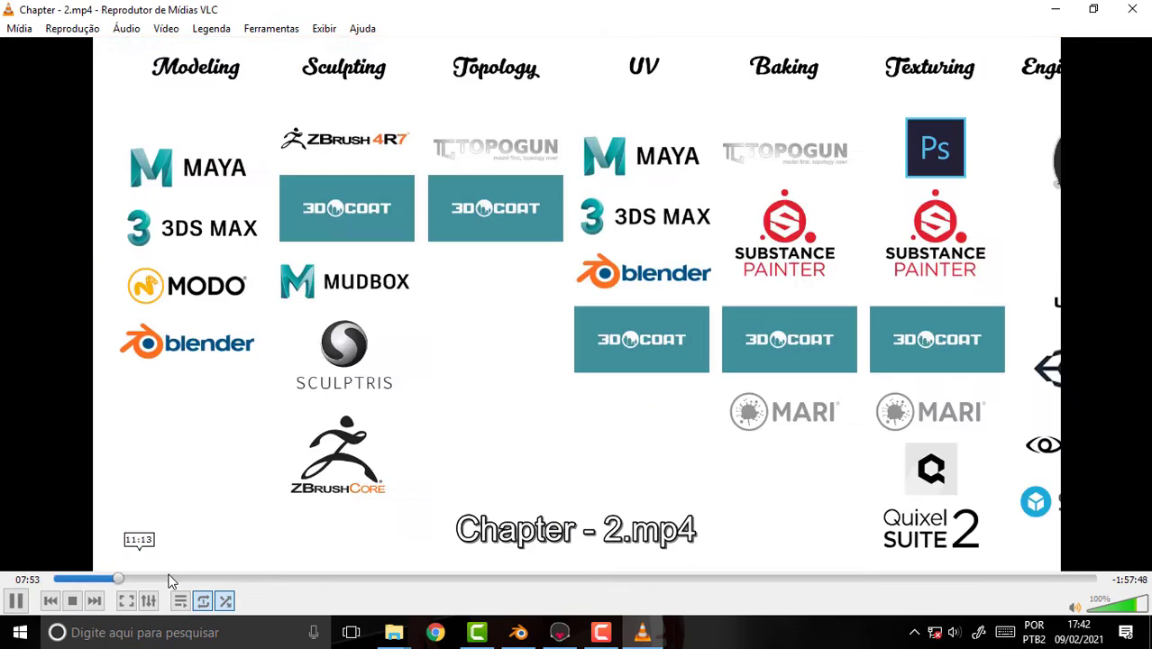
{"action": "left_click", "coordinate": [198, 579]}
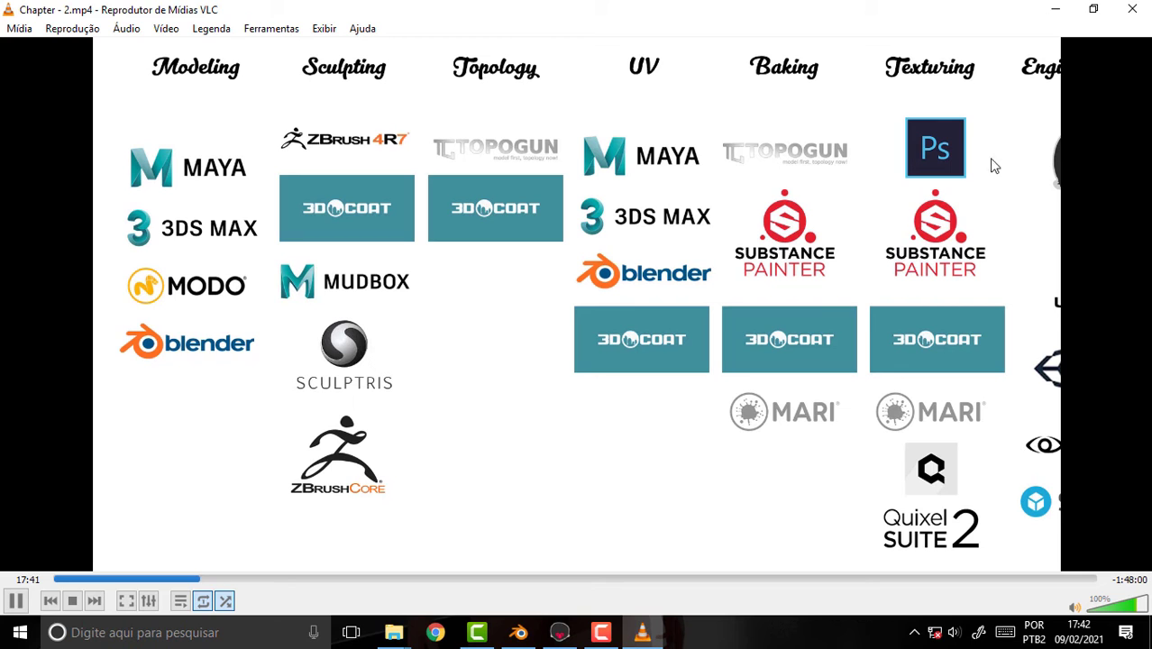
{"action": "left_click", "coordinate": [332, 579]}
{"action": "left_click", "coordinate": [425, 577]}
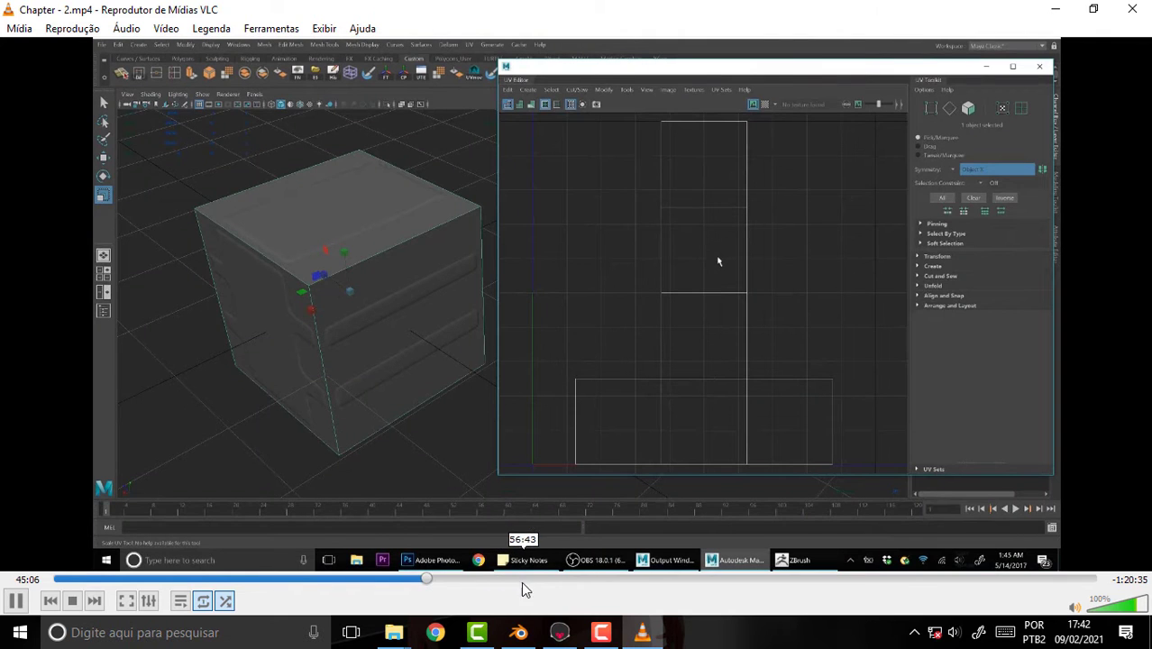
{"action": "left_click", "coordinate": [516, 579]}
{"action": "left_click", "coordinate": [578, 579]}
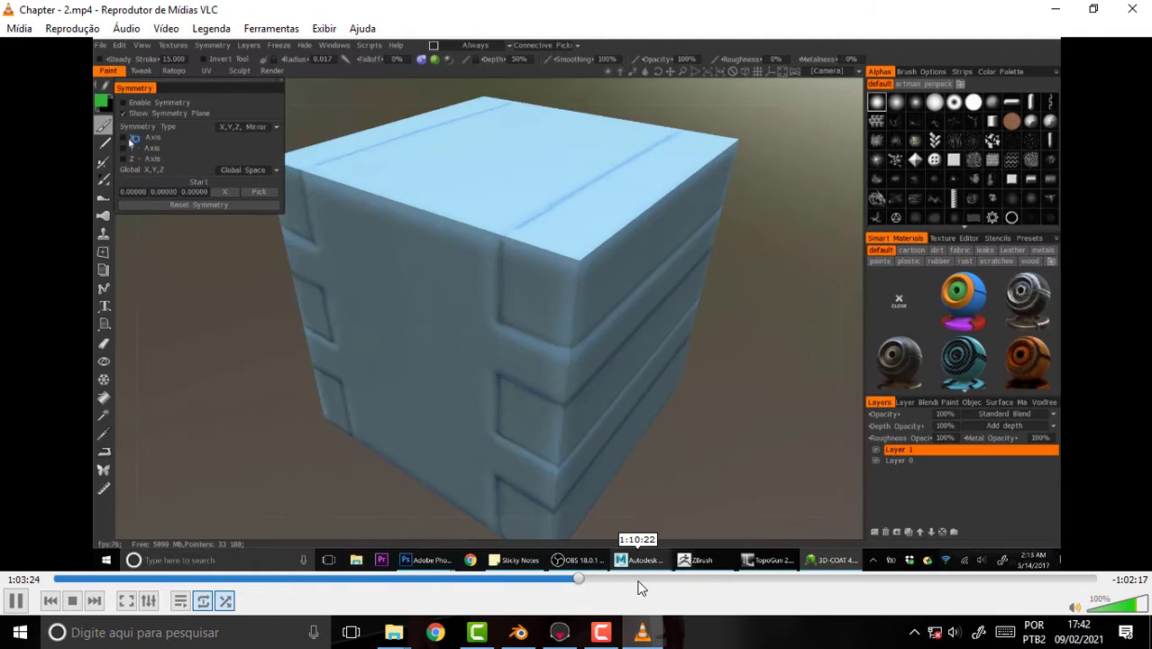
- Skim on through TopoGun and Substance Painter to the tombstone scan examples near 1:58:55
{"action": "left_click", "coordinate": [672, 578]}
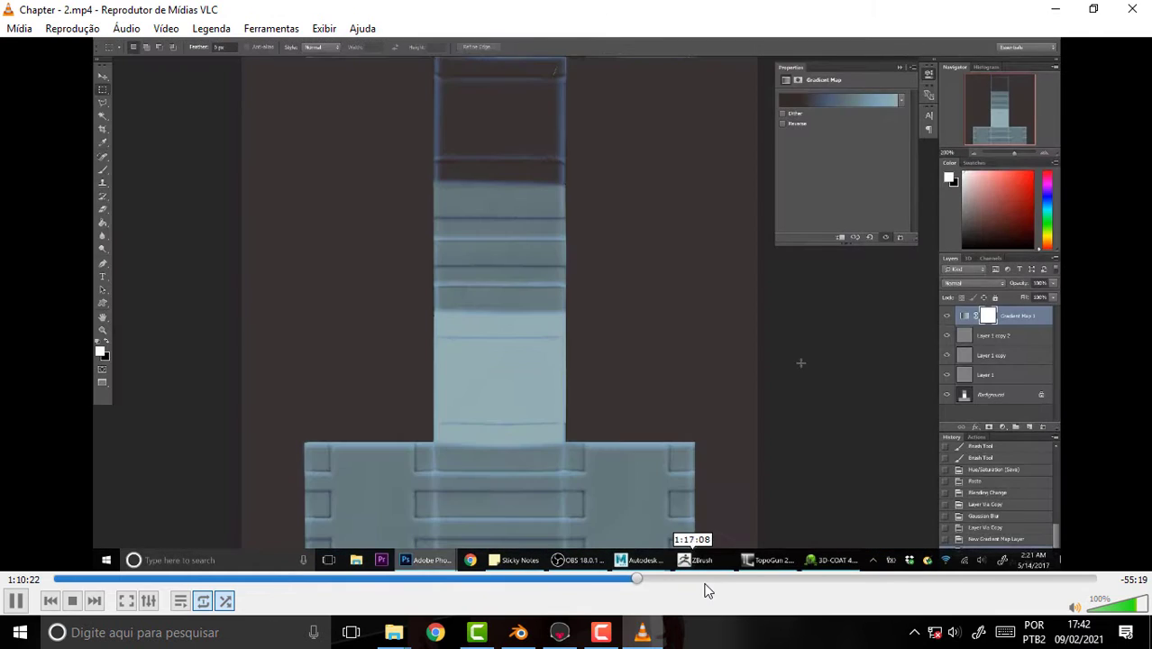
{"action": "left_click", "coordinate": [753, 578]}
{"action": "left_click", "coordinate": [848, 579]}
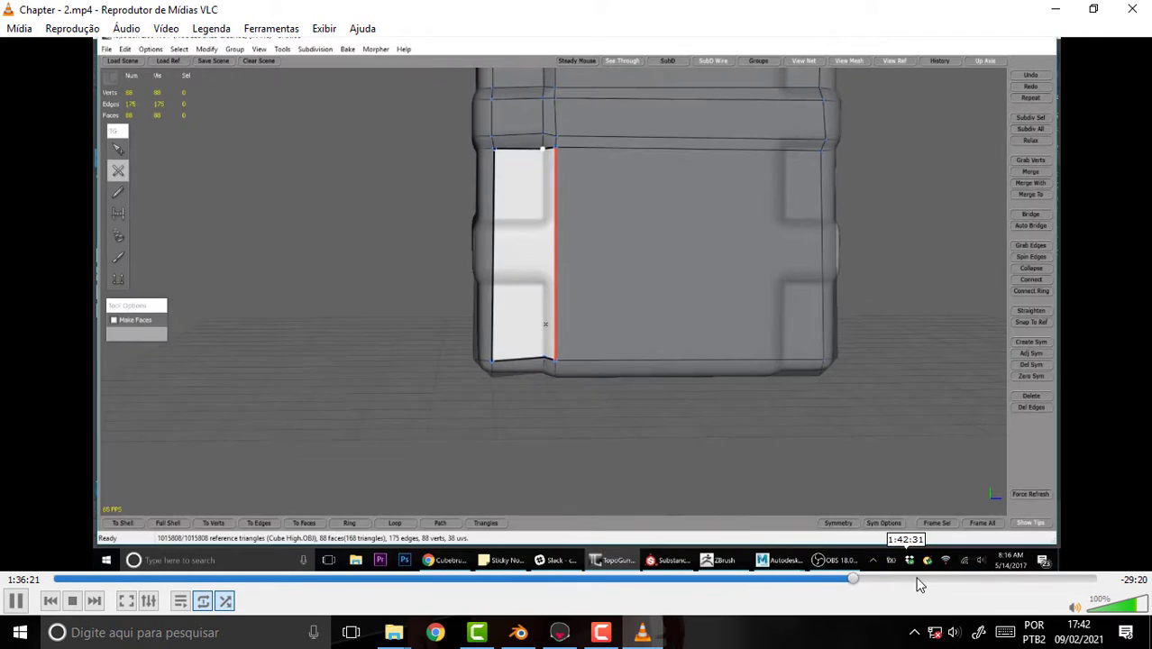
{"action": "left_click", "coordinate": [936, 579]}
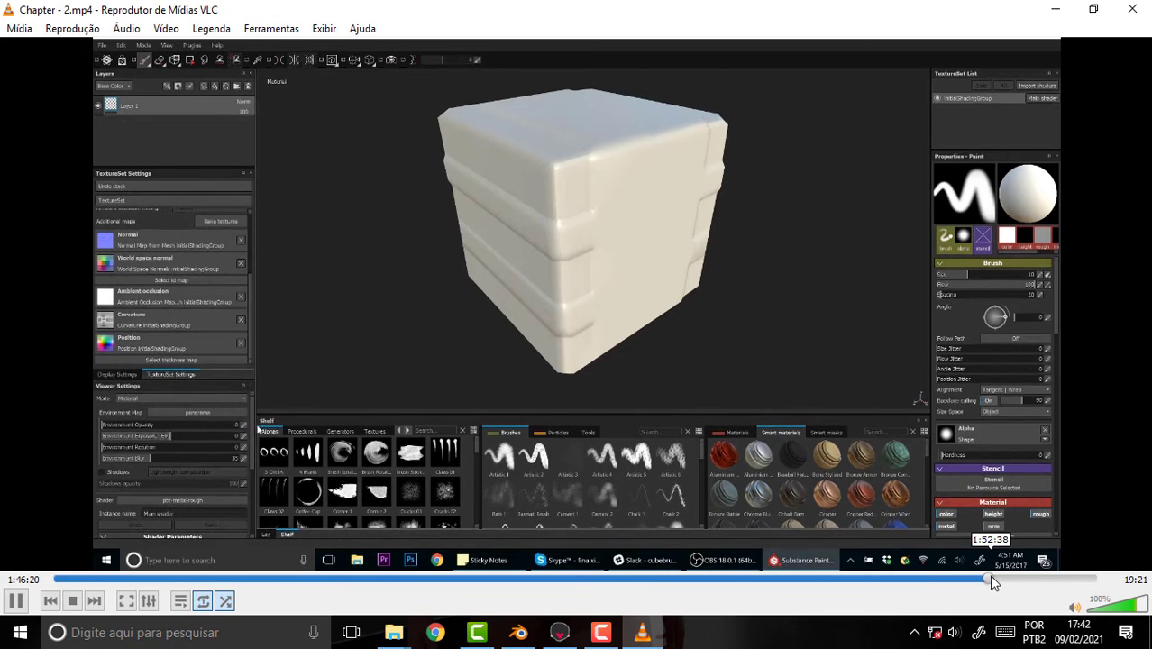
{"action": "left_click", "coordinate": [989, 579]}
{"action": "left_click", "coordinate": [1040, 579]}
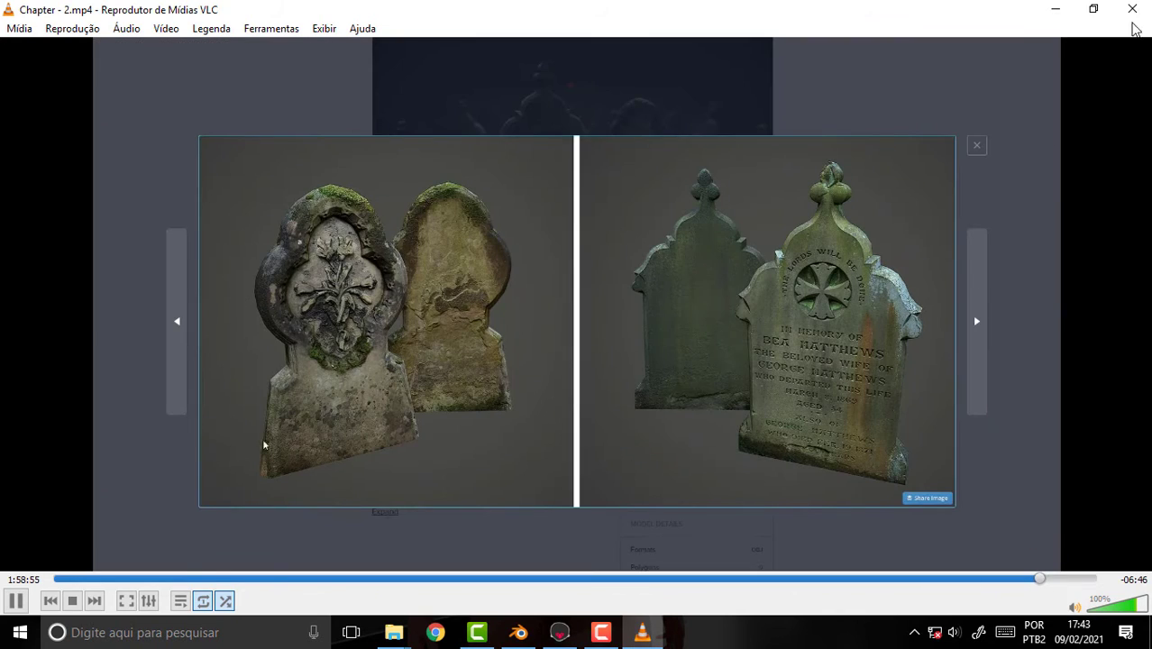
- Play Chapter - 5.4 - Part 2.mp4, skim to the painted armour around 1:30:31, then close VLC
{"action": "left_click", "coordinate": [1133, 9]}
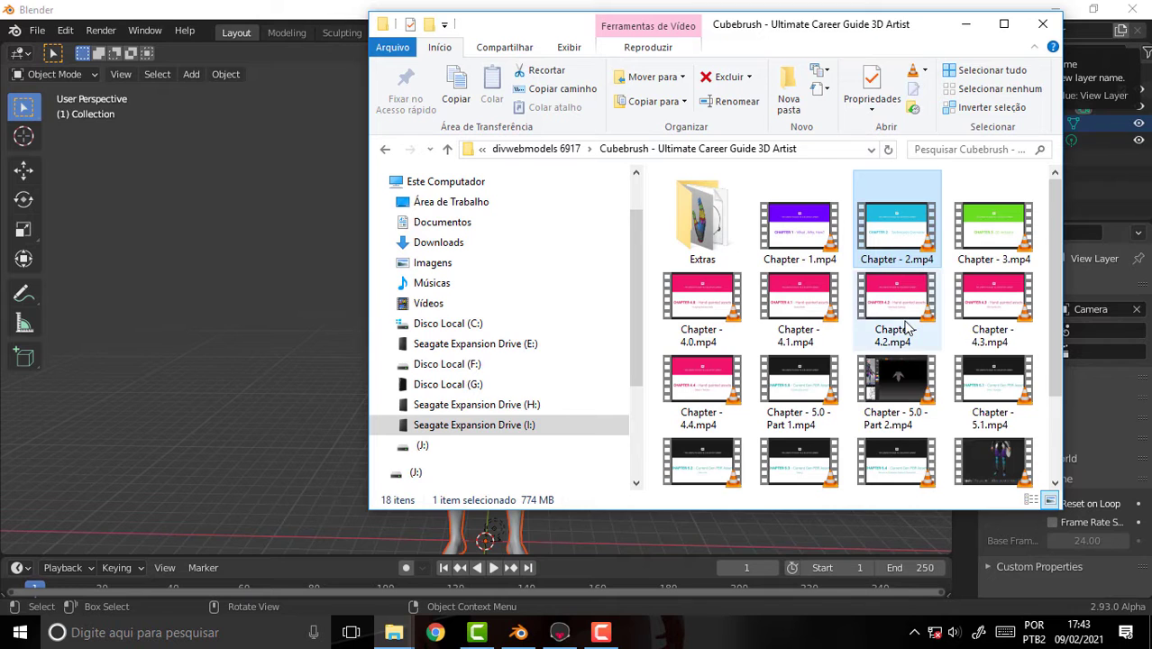
{"action": "scroll", "coordinate": [904, 326], "scroll_direction": "down", "scroll_amount": 1}
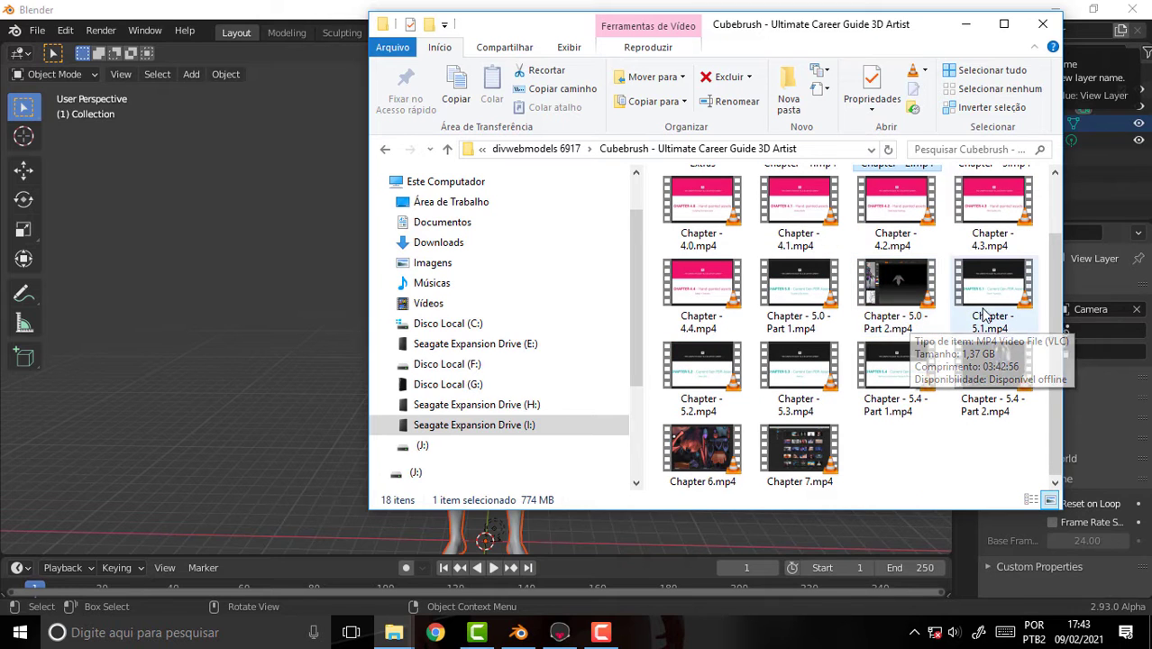
{"action": "double_click", "coordinate": [980, 360]}
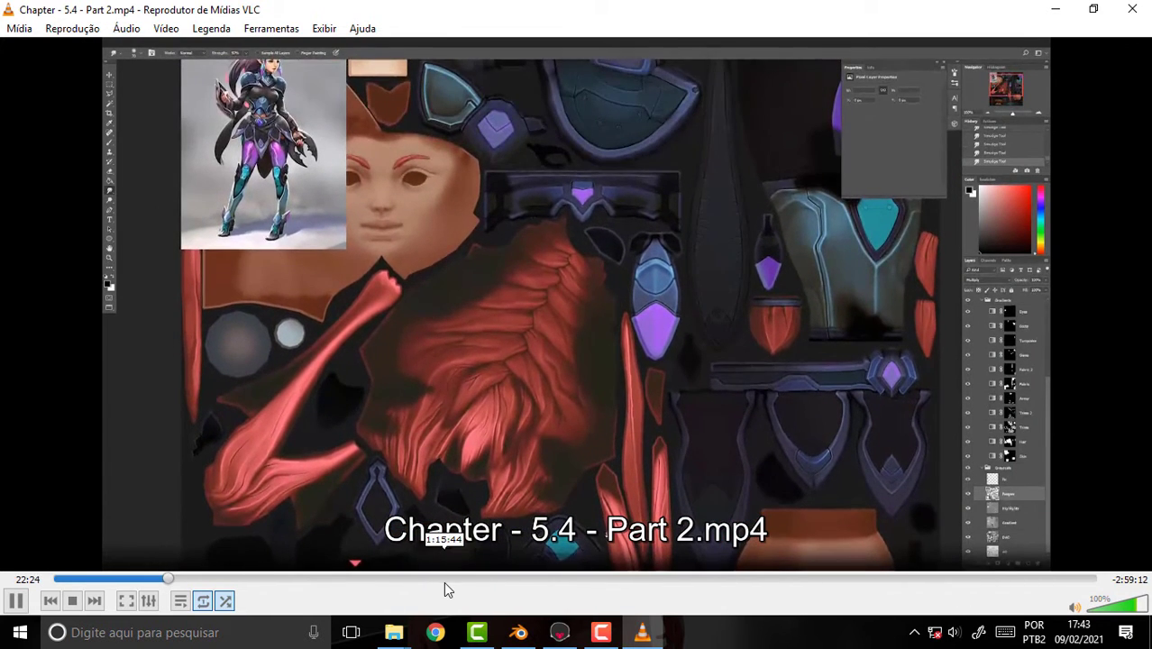
{"action": "left_click", "coordinate": [443, 581]}
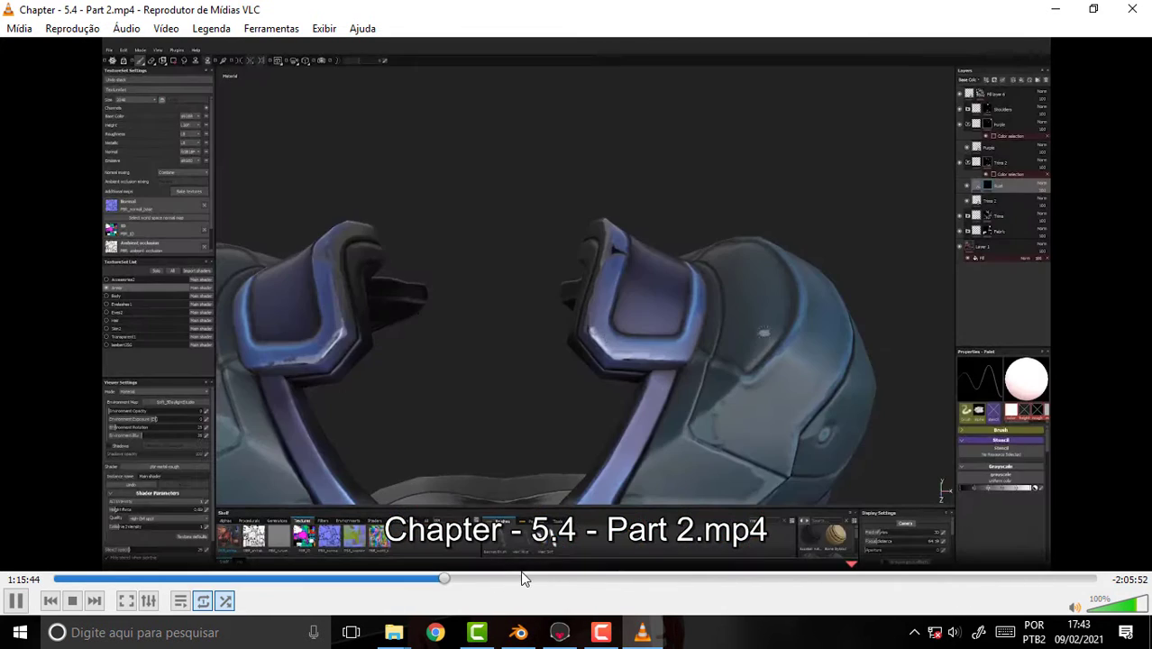
{"action": "left_click", "coordinate": [521, 580]}
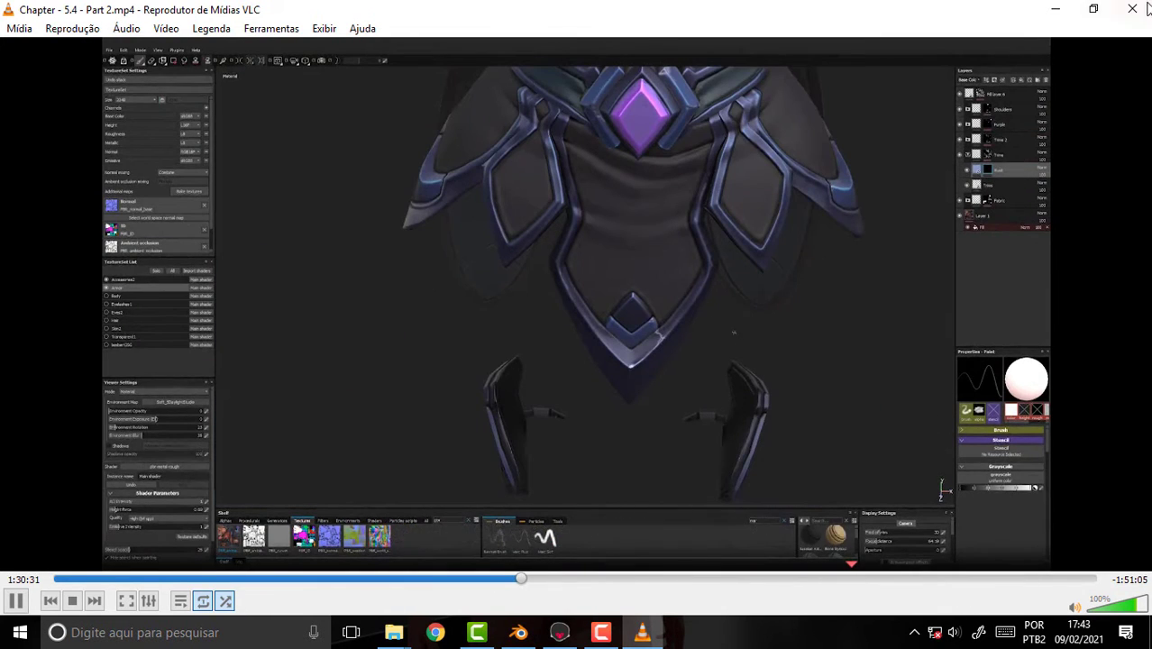
{"action": "left_click", "coordinate": [1132, 9]}
- Return to Blender and deselect the character model
{"action": "key", "text": "alt+Tab"}
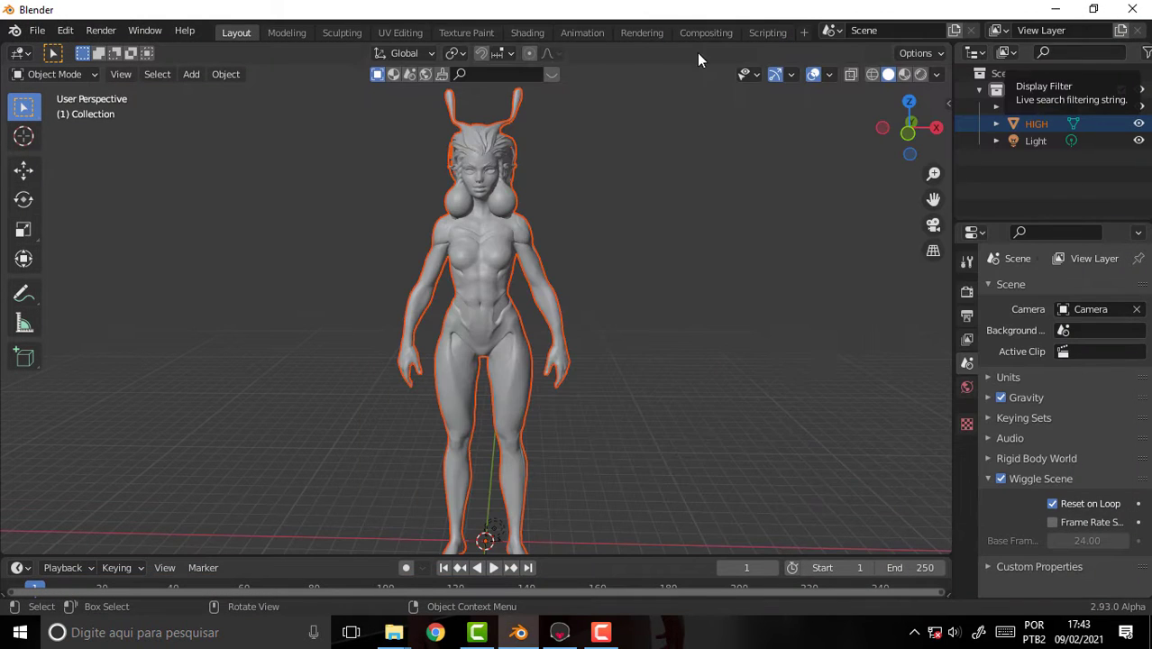
{"action": "scroll", "coordinate": [609, 201], "scroll_direction": "up", "scroll_amount": 3}
{"action": "scroll", "coordinate": [604, 191], "scroll_direction": "down", "scroll_amount": 4}
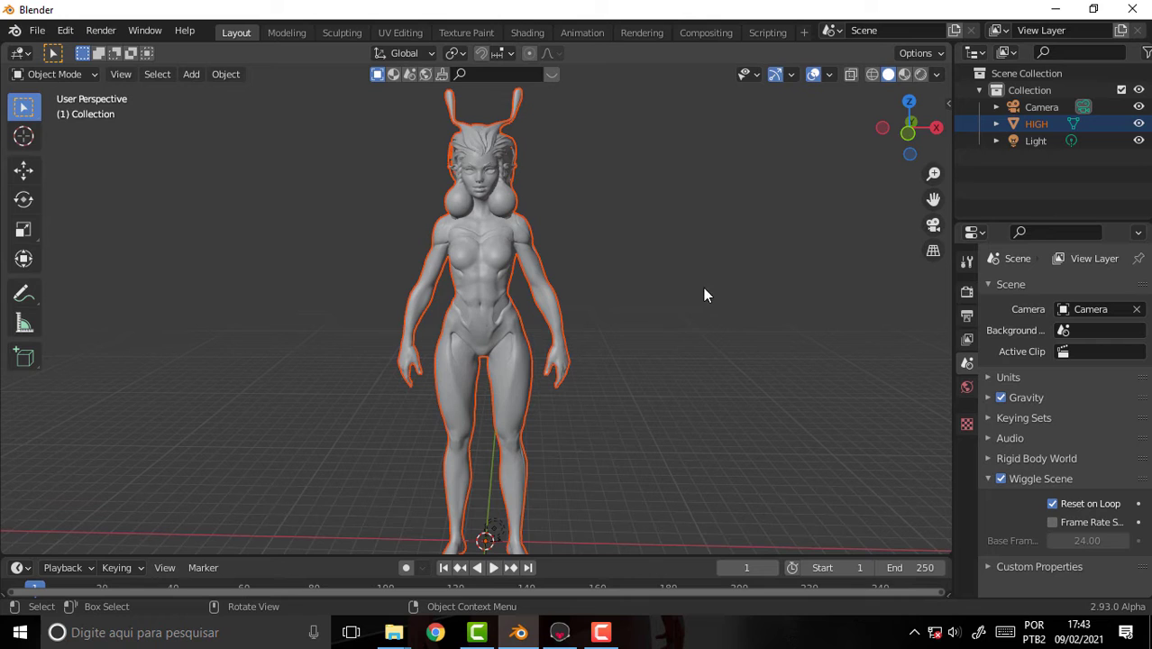
{"action": "left_click", "coordinate": [37, 31]}
{"action": "mouse_move", "coordinate": [76, 83]}
{"action": "left_click", "coordinate": [758, 216]}
- Save the scene with Save As under the name Cubebrush 000.blend
{"action": "left_click", "coordinate": [37, 30]}
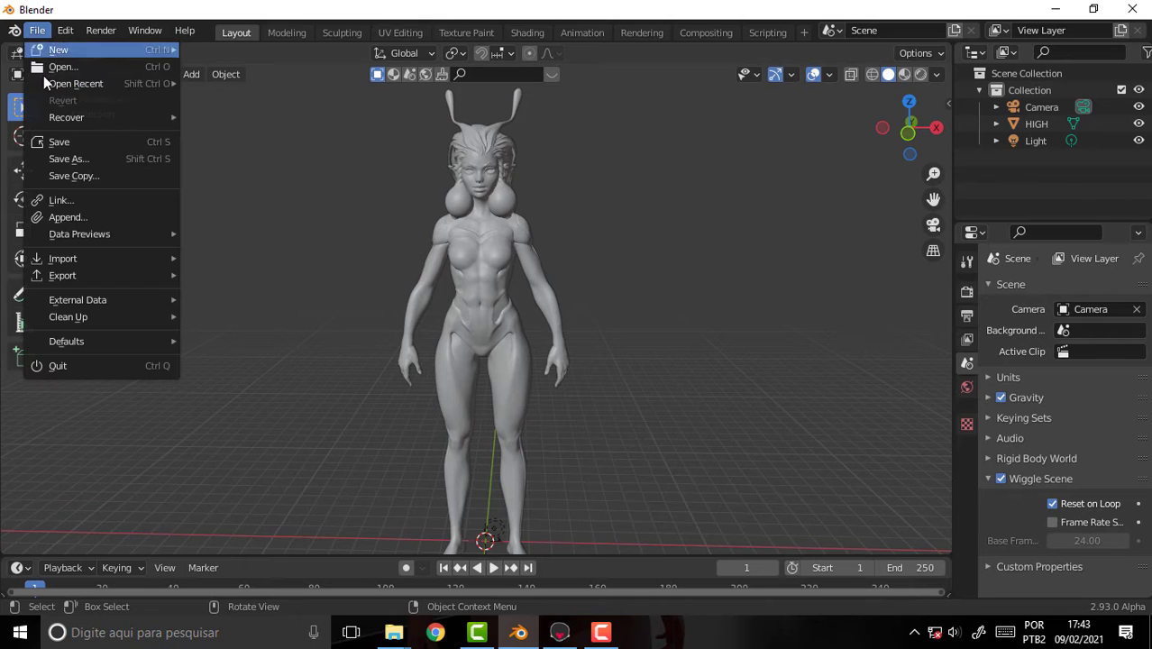
{"action": "left_click", "coordinate": [77, 158]}
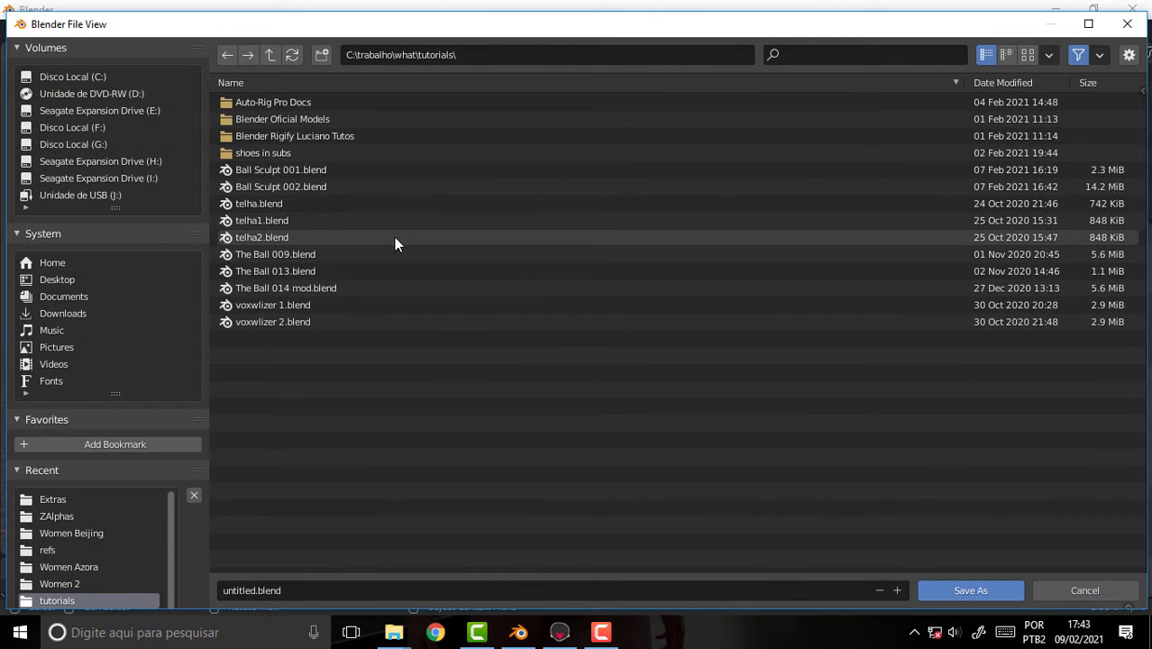
{"action": "left_click", "coordinate": [260, 591]}
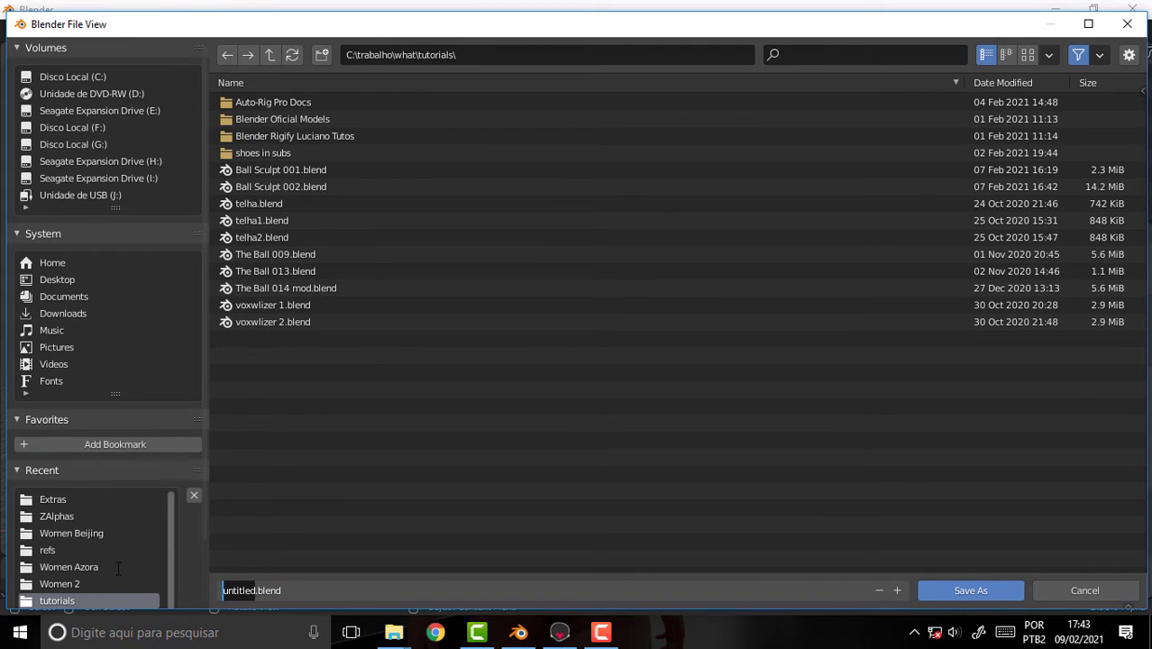
{"action": "type", "text": "Cube"}
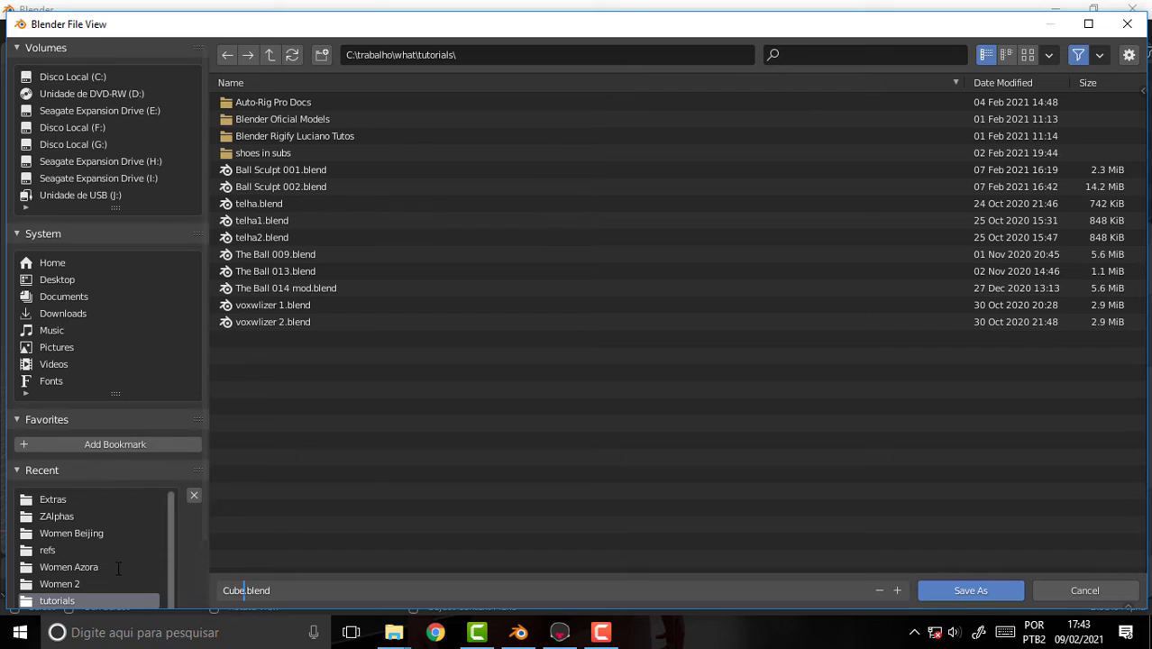
{"action": "type", "text": "brush"}
{"action": "type", "text": " 000"}
{"action": "left_click", "coordinate": [958, 591]}
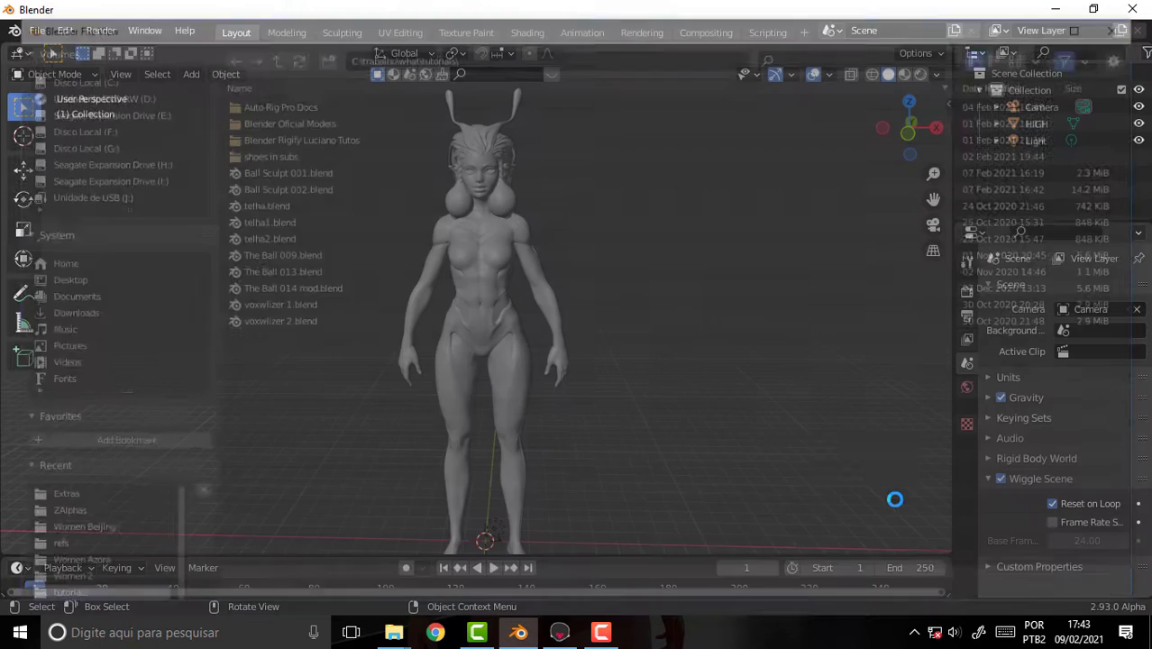
- Orbit around the figure, select the HIGH object, and open the Object Mode dropdown
{"action": "scroll", "coordinate": [734, 257], "scroll_direction": "up", "scroll_amount": 3}
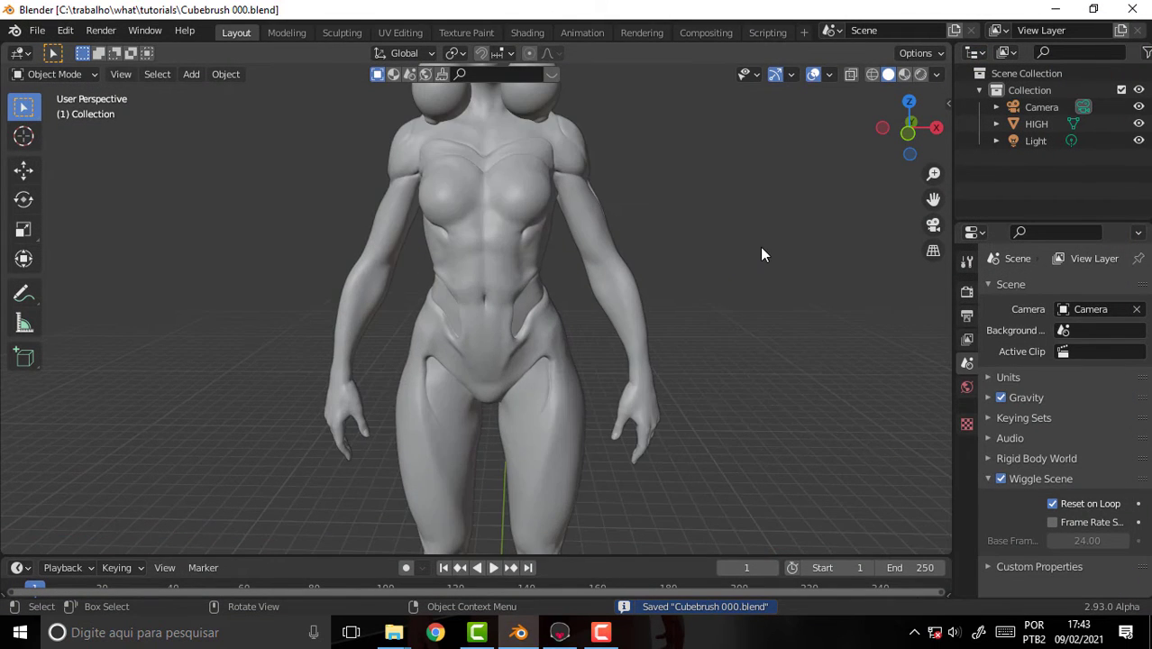
{"action": "mouse_move", "coordinate": [760, 247]}
{"action": "middle_mouse_down"}
{"action": "mouse_move", "coordinate": [472, 183]}
{"action": "mouse_move", "coordinate": [319, 191]}
{"action": "mouse_move", "coordinate": [466, 236]}
{"action": "mouse_move", "coordinate": [736, 244]}
{"action": "mouse_move", "coordinate": [741, 234]}
{"action": "middle_mouse_up"}
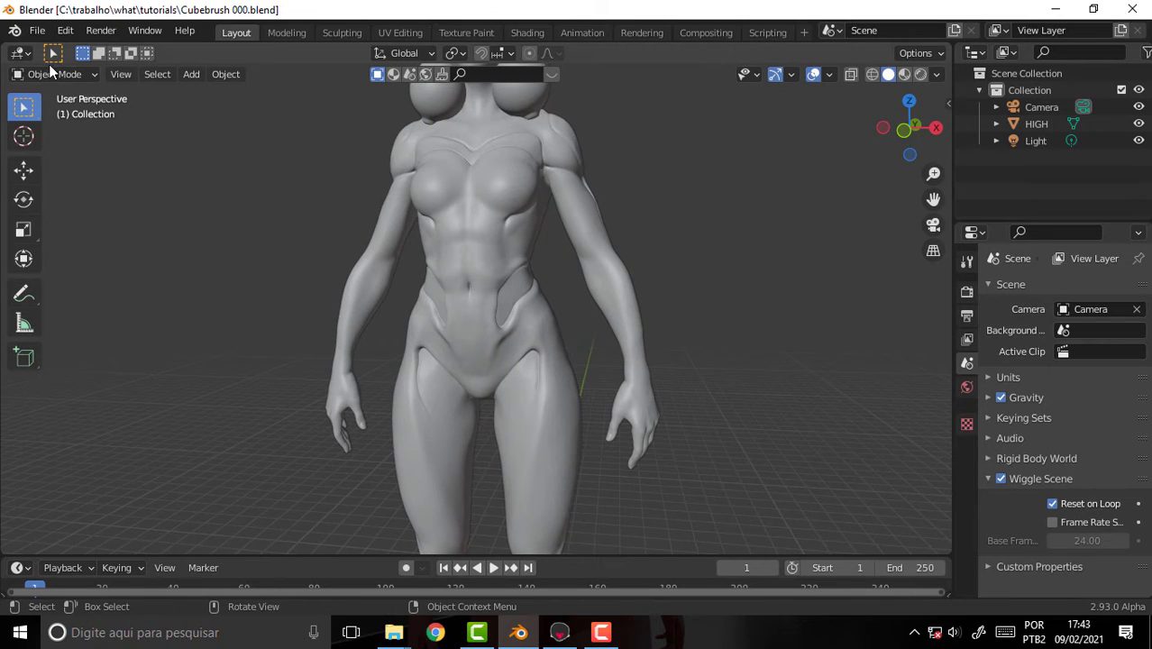
{"action": "left_click", "coordinate": [414, 251]}
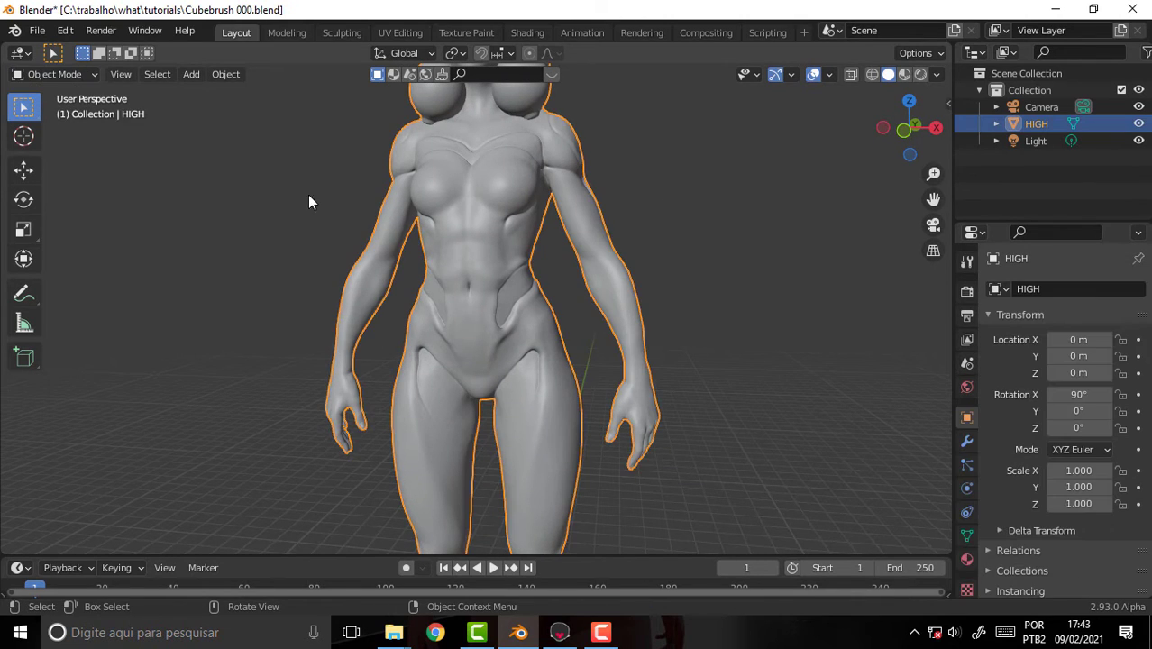
{"action": "left_click", "coordinate": [59, 74]}
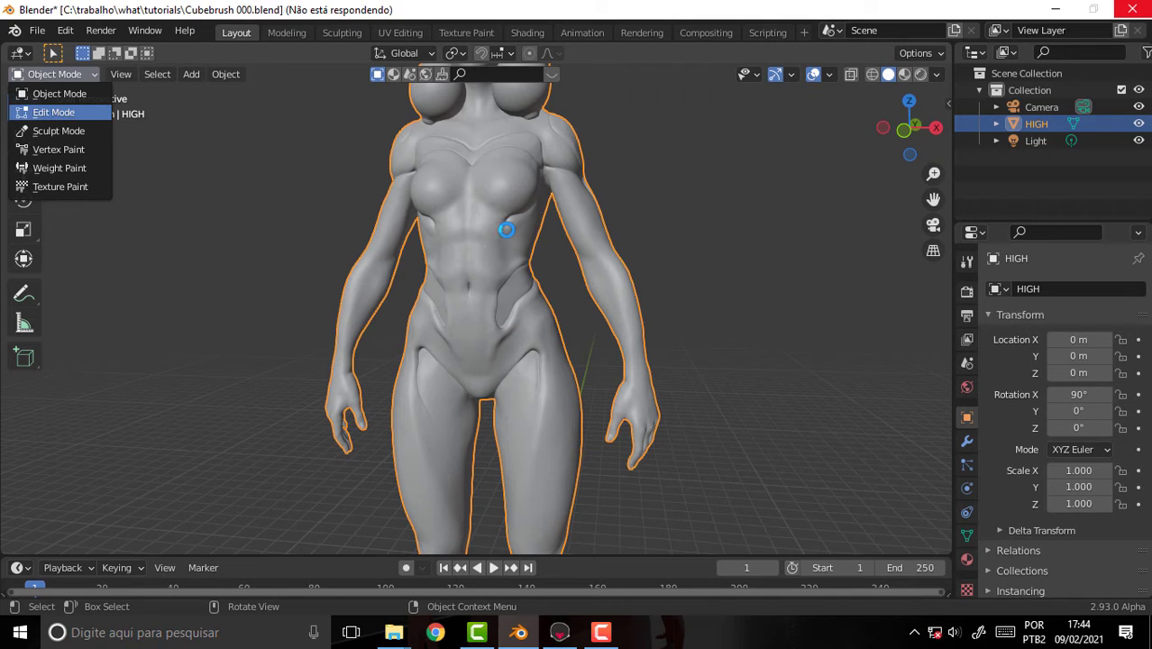
- Zoom in and out over the HIGH mesh in Edit Mode to inspect its dense triangles
{"action": "scroll", "coordinate": [612, 229], "scroll_direction": "up", "scroll_amount": 5}
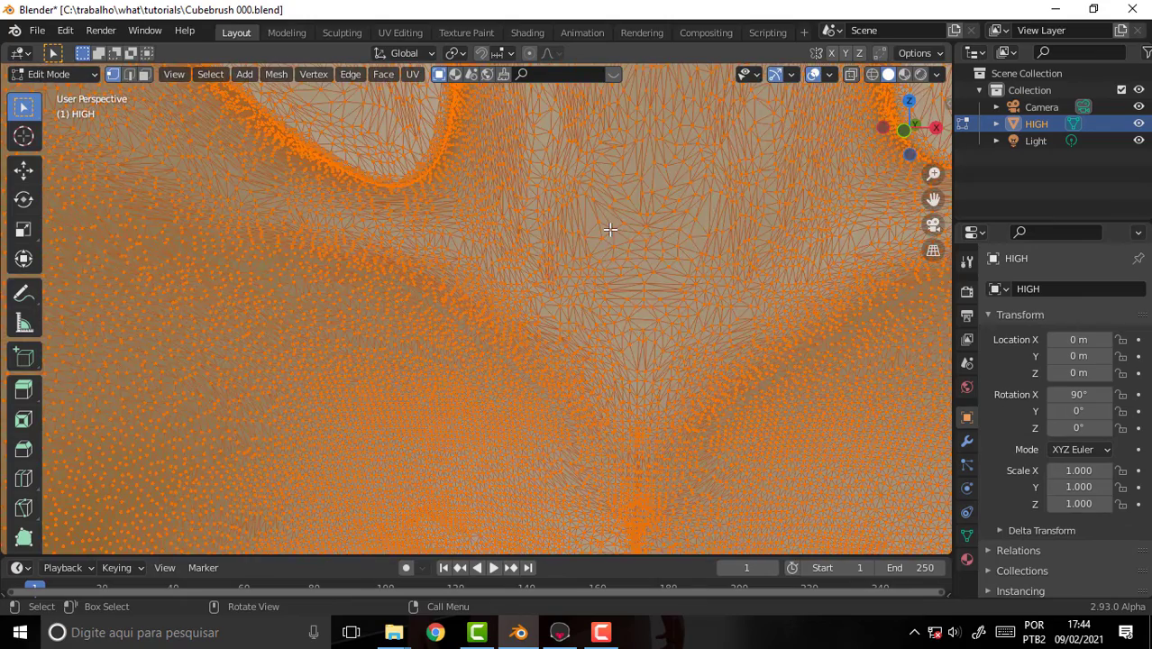
{"action": "scroll", "coordinate": [611, 229], "scroll_direction": "up", "scroll_amount": 3}
{"action": "scroll", "coordinate": [612, 229], "scroll_direction": "down", "scroll_amount": 3}
{"action": "scroll", "coordinate": [610, 230], "scroll_direction": "down", "scroll_amount": 2}
{"action": "scroll", "coordinate": [611, 230], "scroll_direction": "up", "scroll_amount": 2}
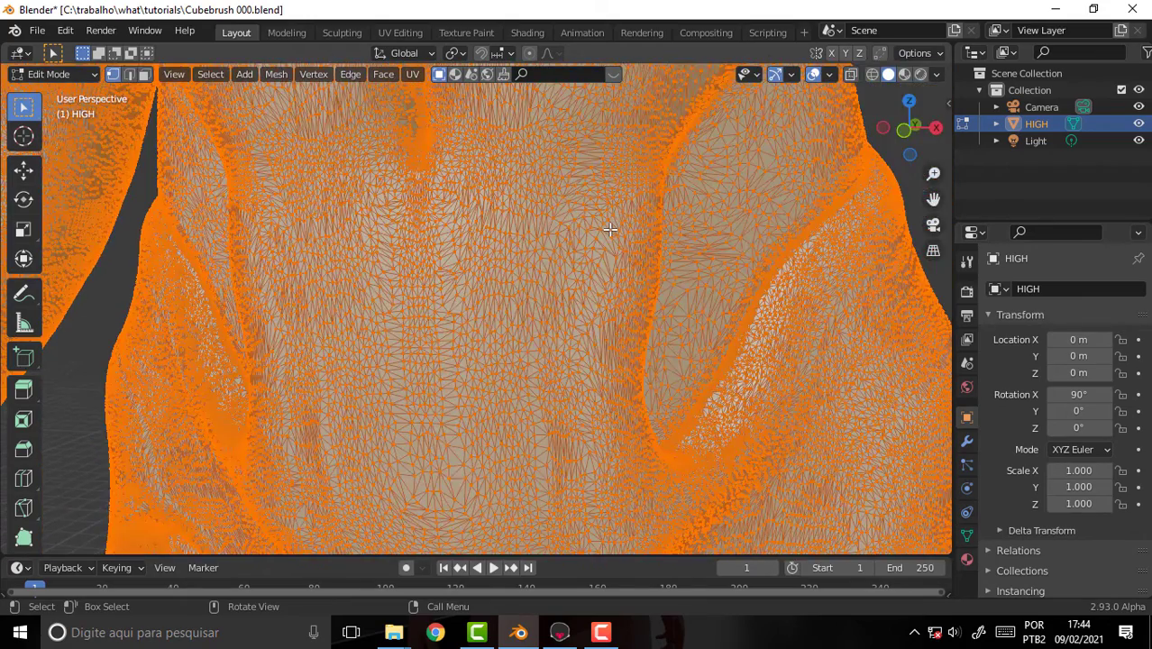
{"action": "scroll", "coordinate": [610, 230], "scroll_direction": "down", "scroll_amount": 3}
{"action": "scroll", "coordinate": [609, 230], "scroll_direction": "down", "scroll_amount": 3}
{"action": "scroll", "coordinate": [605, 231], "scroll_direction": "down", "scroll_amount": 3}
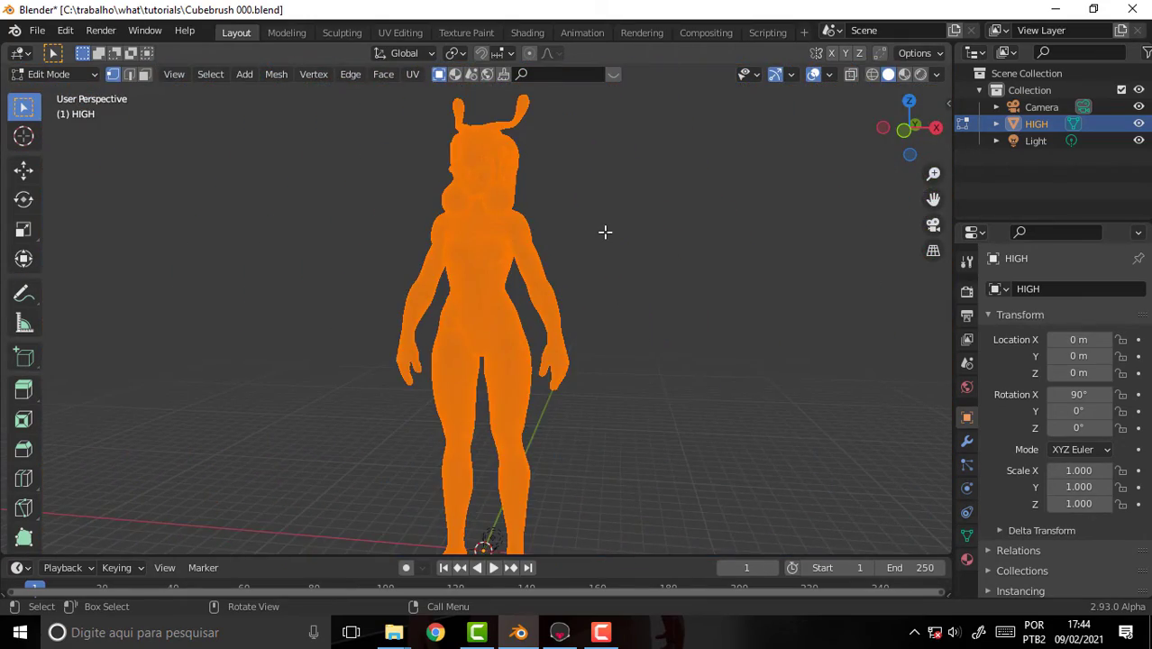
{"action": "scroll", "coordinate": [605, 232], "scroll_direction": "up", "scroll_amount": 3}
{"action": "scroll", "coordinate": [605, 232], "scroll_direction": "down", "scroll_amount": 1}
{"action": "scroll", "coordinate": [605, 232], "scroll_direction": "down", "scroll_amount": 1}
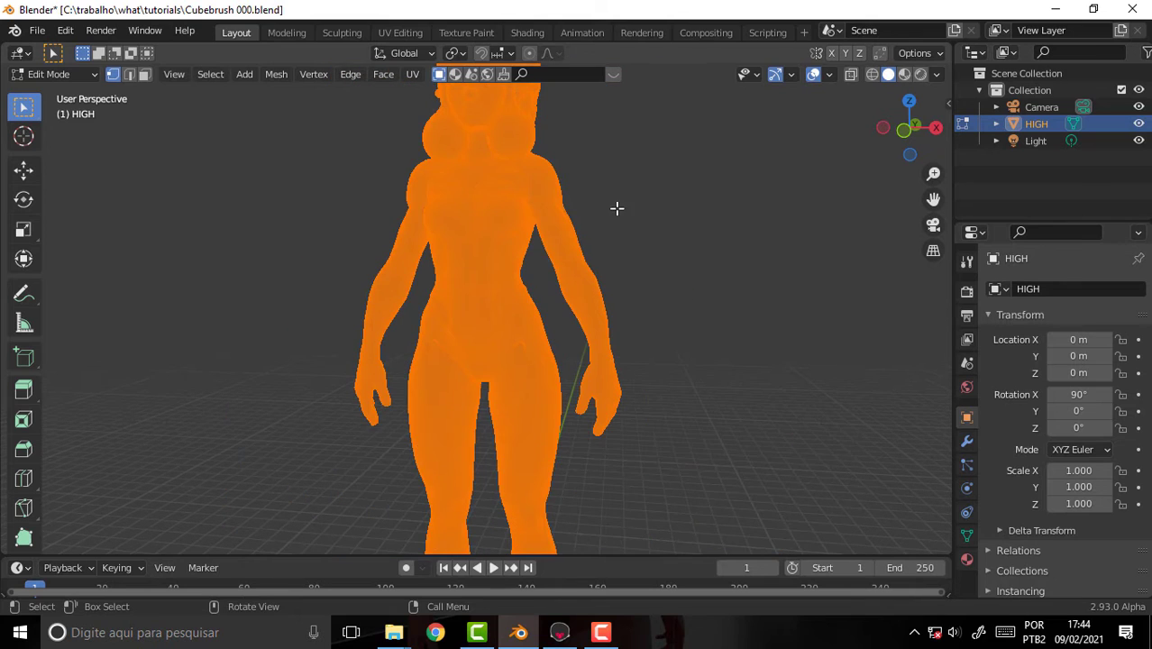
{"action": "scroll", "coordinate": [682, 209], "scroll_direction": "up", "scroll_amount": 2}
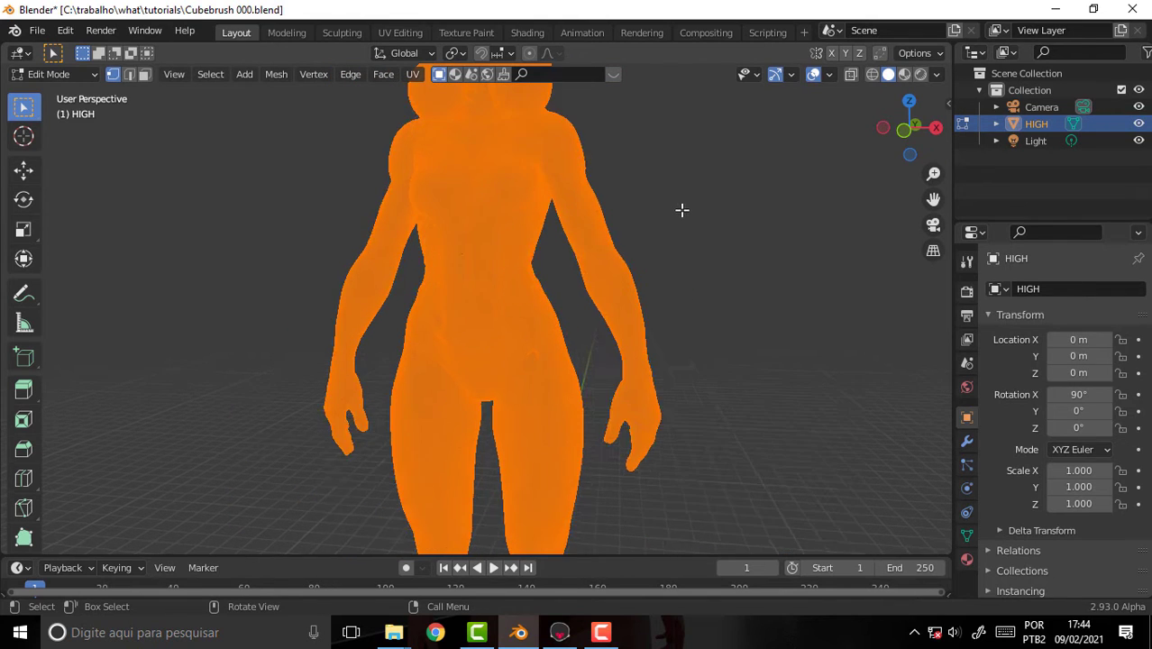
{"action": "scroll", "coordinate": [681, 209], "scroll_direction": "up", "scroll_amount": 2}
{"action": "scroll", "coordinate": [682, 210], "scroll_direction": "down", "scroll_amount": 2}
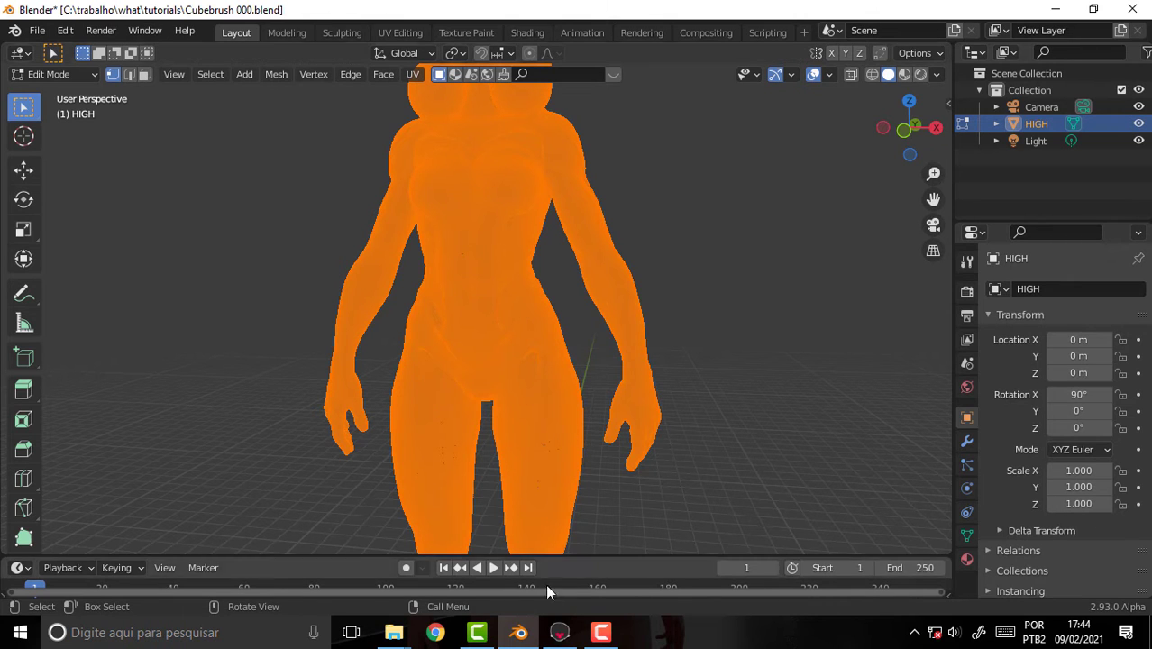
{"action": "left_click", "coordinate": [559, 632]}
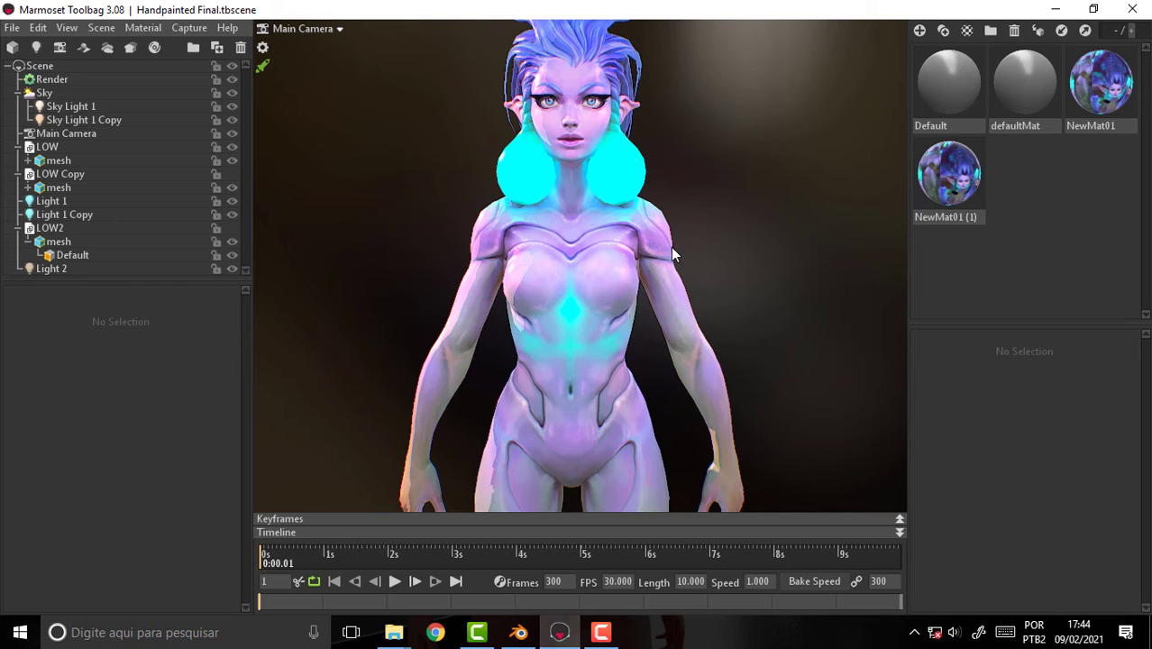
{"action": "mouse_move", "coordinate": [772, 207]}
{"action": "left_mouse_down"}
{"action": "mouse_move", "coordinate": [145, 203]}
{"action": "mouse_move", "coordinate": [774, 217]}
{"action": "mouse_move", "coordinate": [690, 213]}
{"action": "mouse_move", "coordinate": [719, 242]}
{"action": "left_mouse_up"}
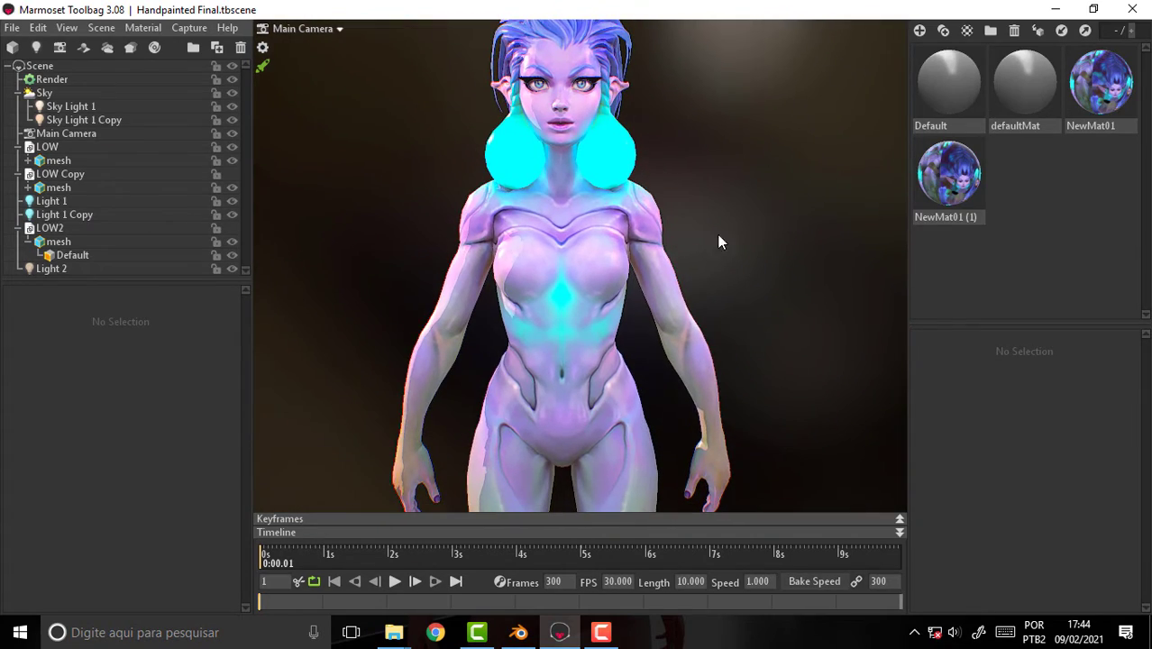
{"action": "left_click", "coordinate": [519, 632]}
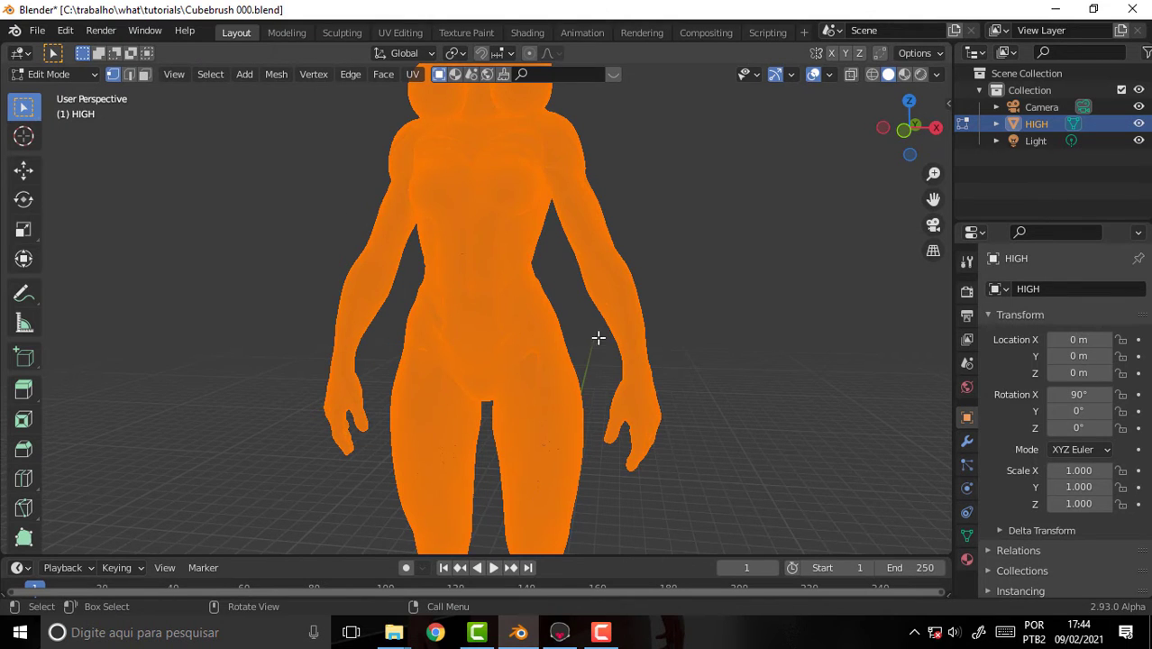
{"action": "scroll", "coordinate": [722, 241], "scroll_direction": "down", "scroll_amount": 5}
{"action": "scroll", "coordinate": [723, 240], "scroll_direction": "up", "scroll_amount": 4}
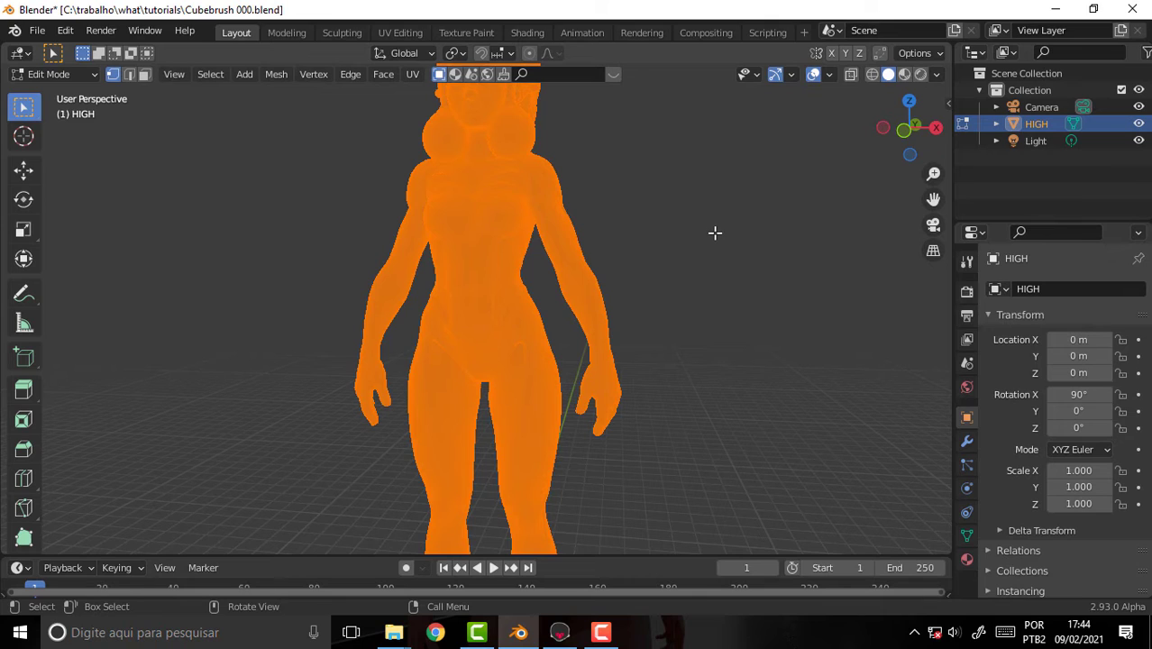
{"action": "scroll", "coordinate": [714, 233], "scroll_direction": "down", "scroll_amount": 4}
{"action": "scroll", "coordinate": [453, 291], "scroll_direction": "up", "scroll_amount": 4}
{"action": "scroll", "coordinate": [789, 322], "scroll_direction": "down", "scroll_amount": 4}
{"action": "scroll", "coordinate": [762, 292], "scroll_direction": "up", "scroll_amount": 4}
{"action": "scroll", "coordinate": [650, 250], "scroll_direction": "down", "scroll_amount": 4}
{"action": "scroll", "coordinate": [559, 220], "scroll_direction": "up", "scroll_amount": 4}
- In Marmoset, open recent Tricy 2021 08 293 rigify 17.tbscene, answering Não to discard changes
{"action": "left_click", "coordinate": [559, 632]}
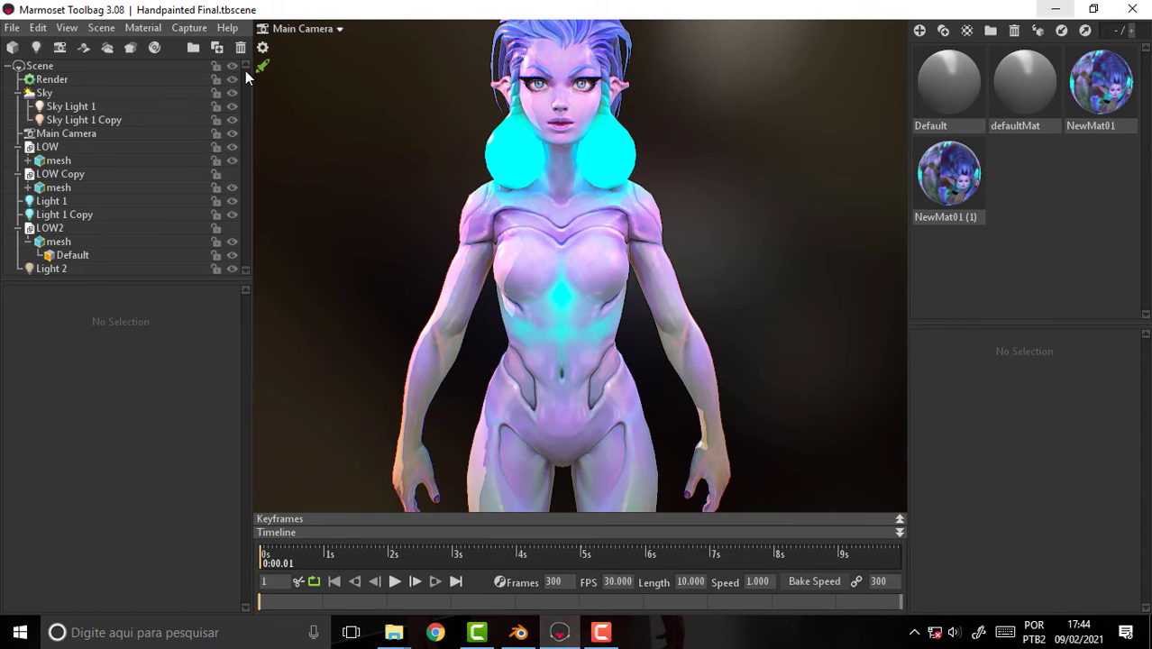
{"action": "left_click", "coordinate": [12, 28]}
{"action": "mouse_move", "coordinate": [45, 74]}
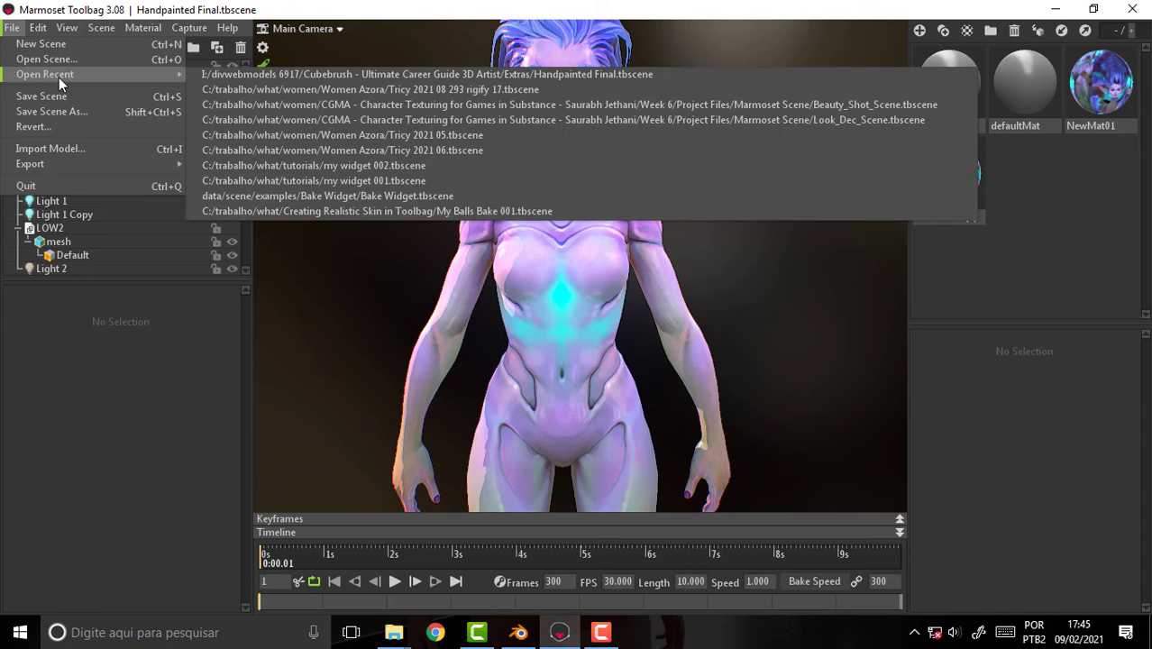
{"action": "left_click", "coordinate": [353, 92]}
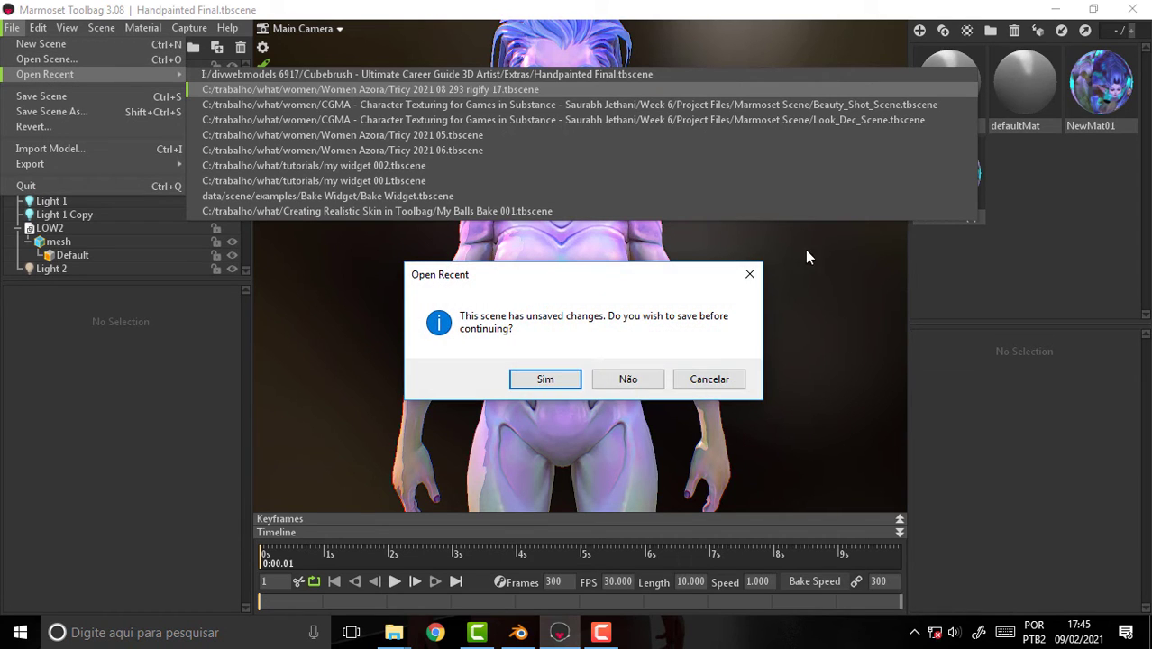
{"action": "left_click", "coordinate": [629, 379]}
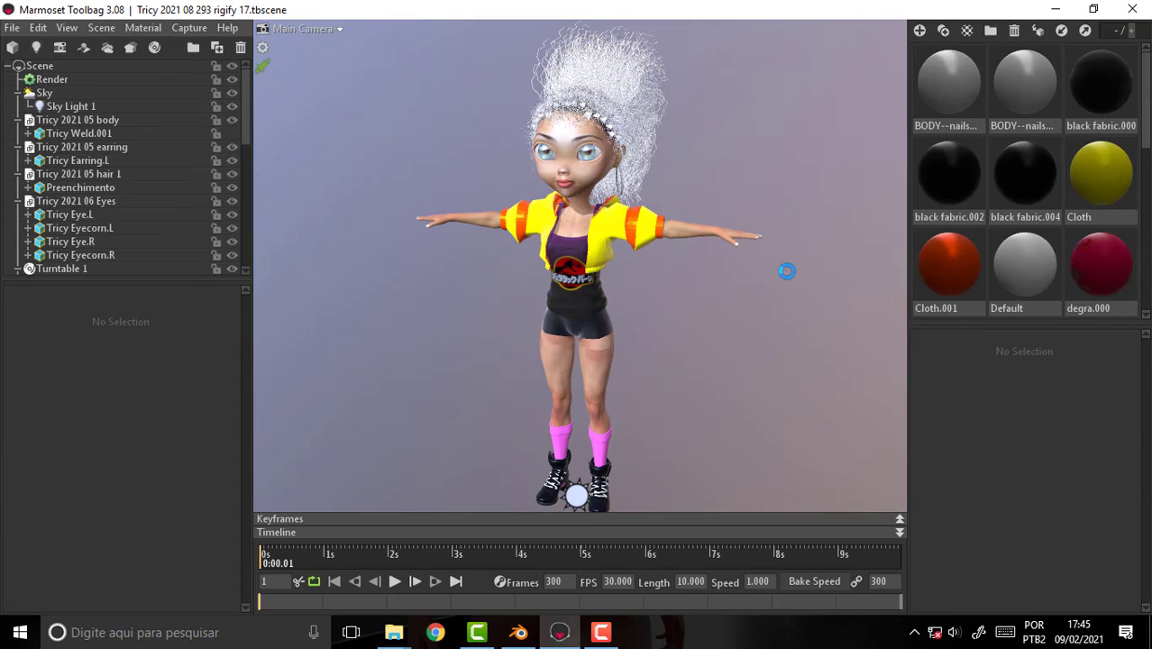
{"action": "mouse_move", "coordinate": [763, 214]}
{"action": "left_mouse_down"}
{"action": "mouse_move", "coordinate": [646, 187]}
{"action": "mouse_move", "coordinate": [313, 178]}
{"action": "mouse_move", "coordinate": [849, 169]}
{"action": "mouse_move", "coordinate": [711, 187]}
{"action": "left_mouse_up"}
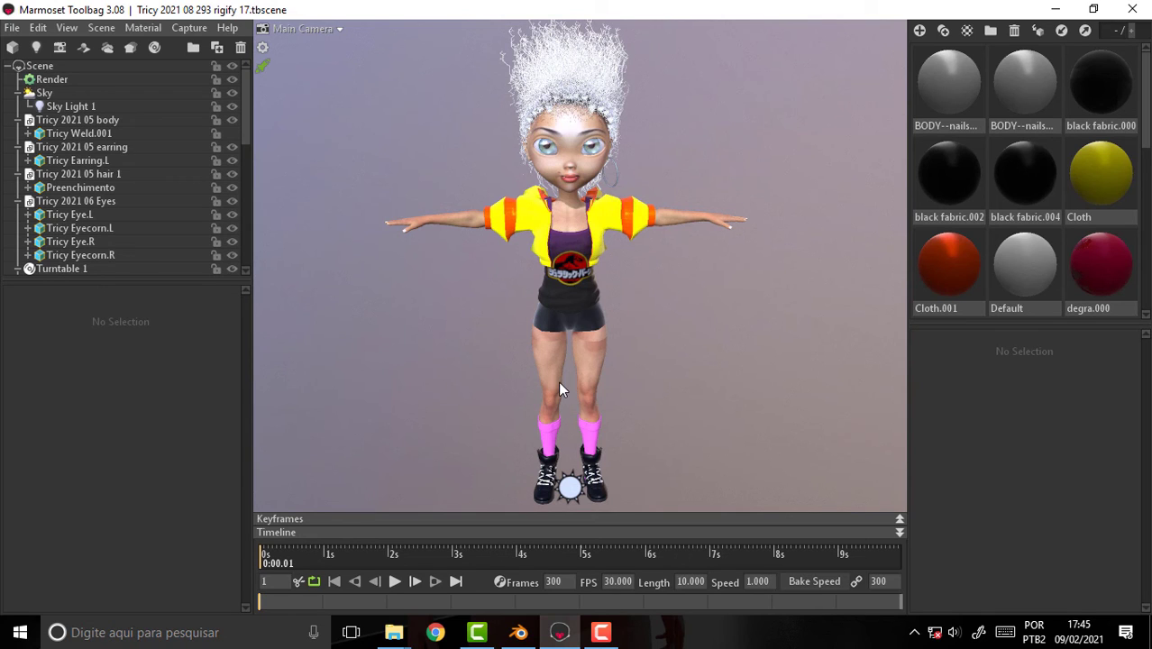
{"action": "scroll", "coordinate": [722, 352], "scroll_direction": "up", "scroll_amount": 3}
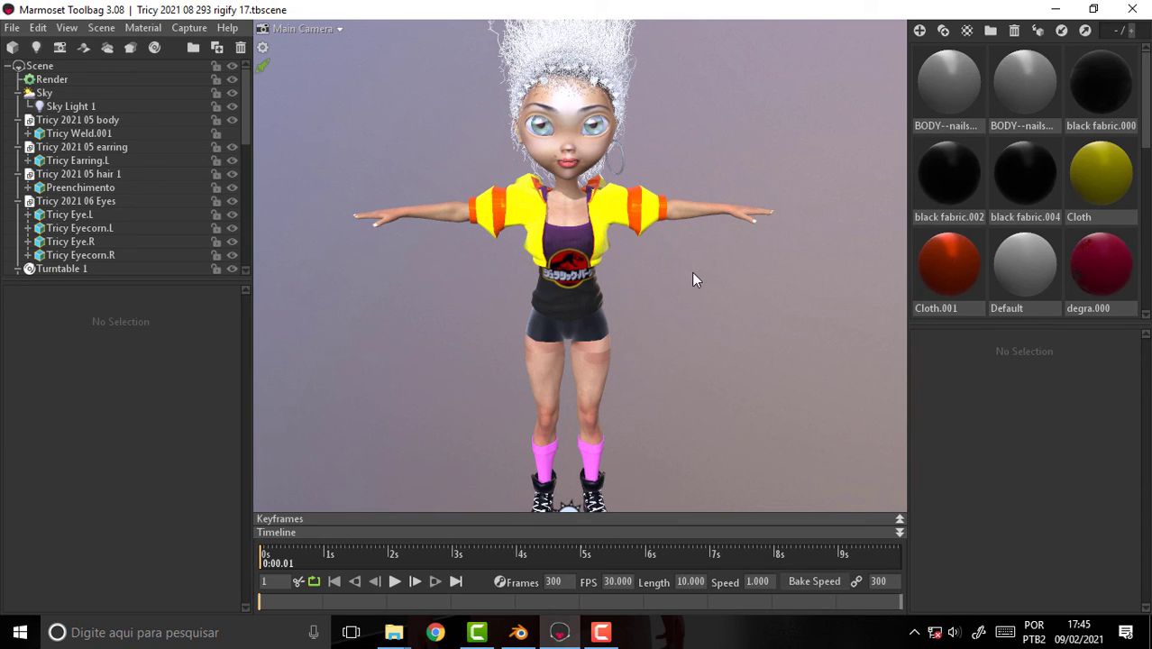
{"action": "mouse_move", "coordinate": [518, 632]}
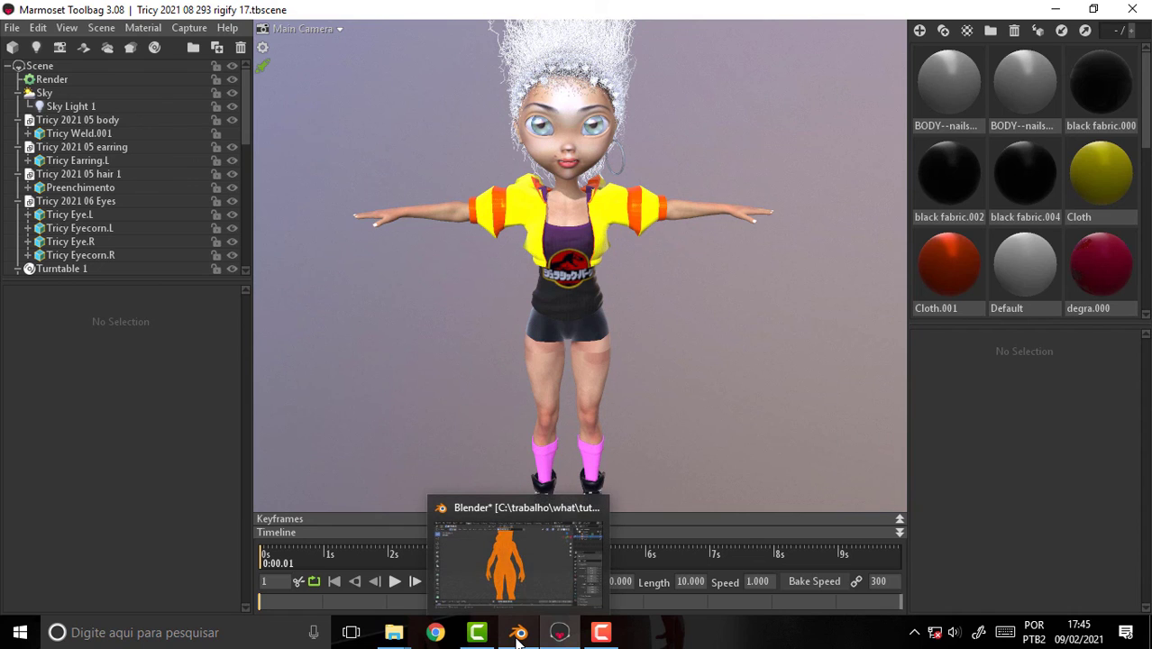
- Switch back to Blender, zoom out, and open the Edit Mode dropdown for the HIGH figure
{"action": "left_click", "coordinate": [518, 633]}
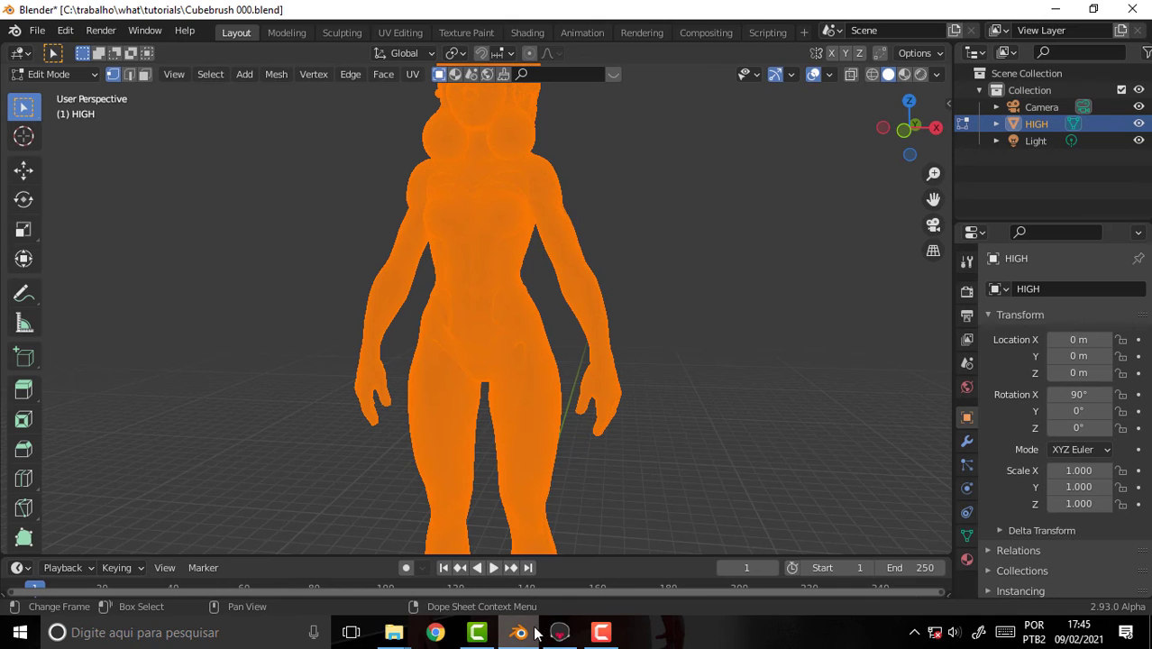
{"action": "scroll", "coordinate": [617, 280], "scroll_direction": "down", "scroll_amount": 3}
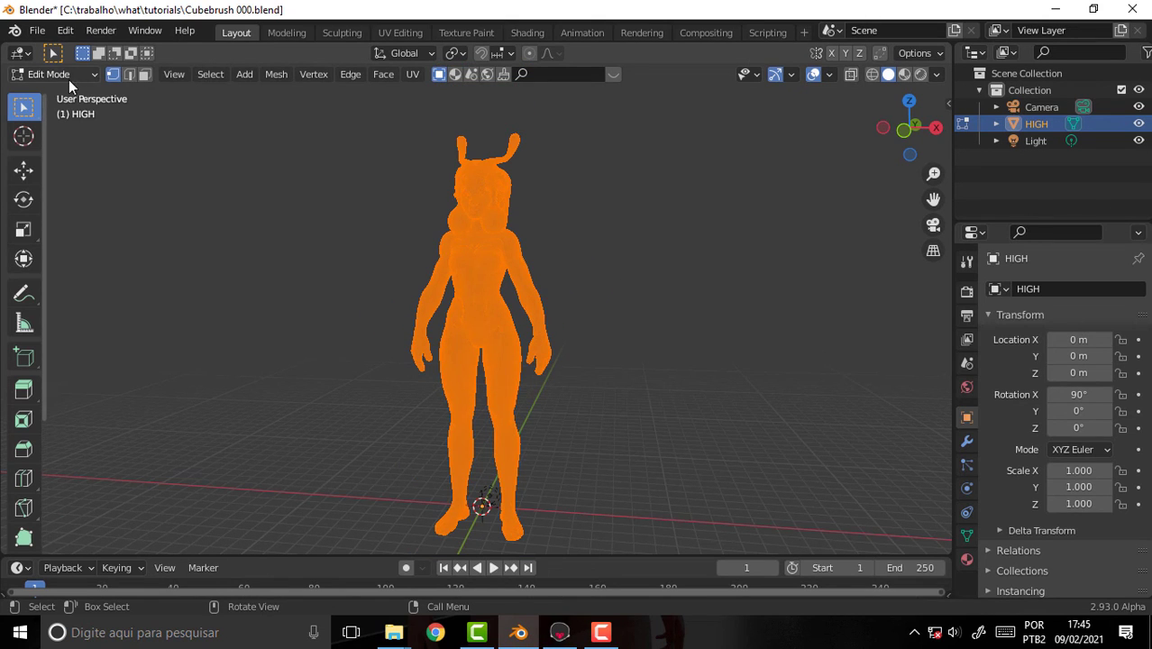
{"action": "left_click", "coordinate": [69, 80]}
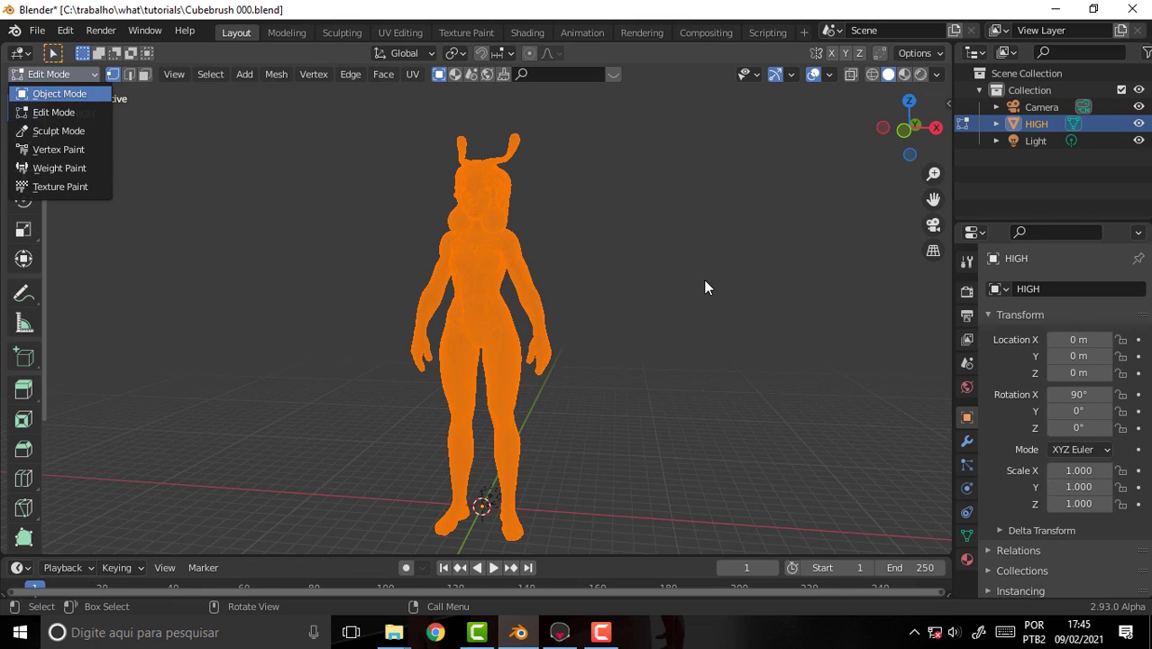